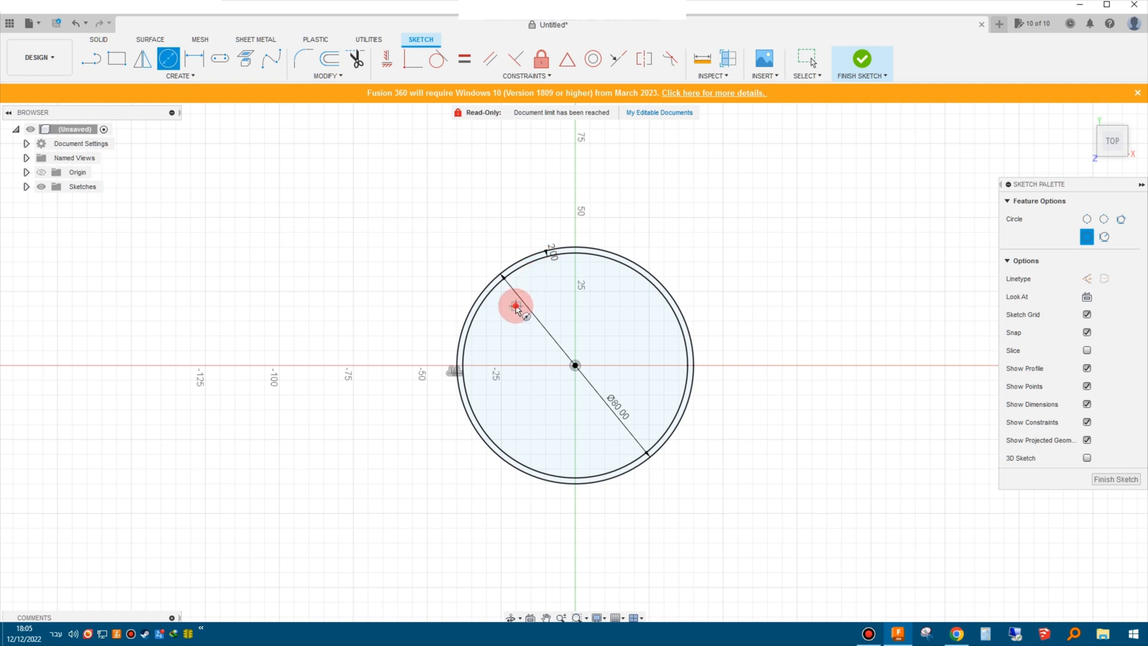
# Draw a 4 mm circle inside the inner ring, pattern it around the sketch center as five equally spaced circles, and finish the sketch.
pyautogui.click(521, 314)
pyautogui.press('Escape')
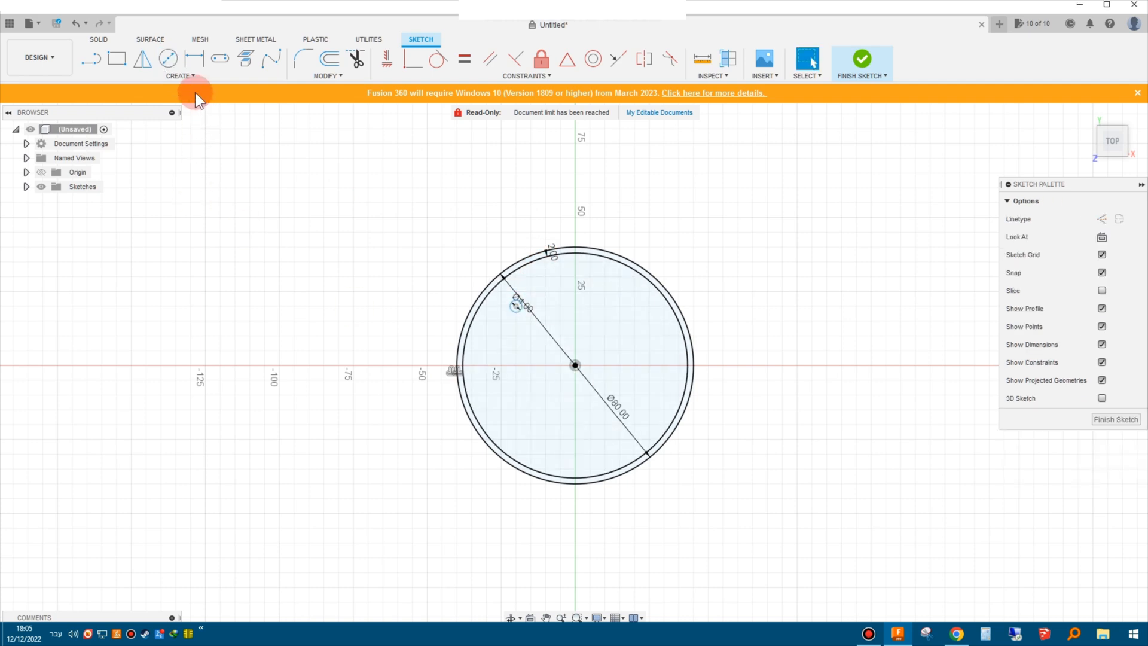
pyautogui.click(187, 78)
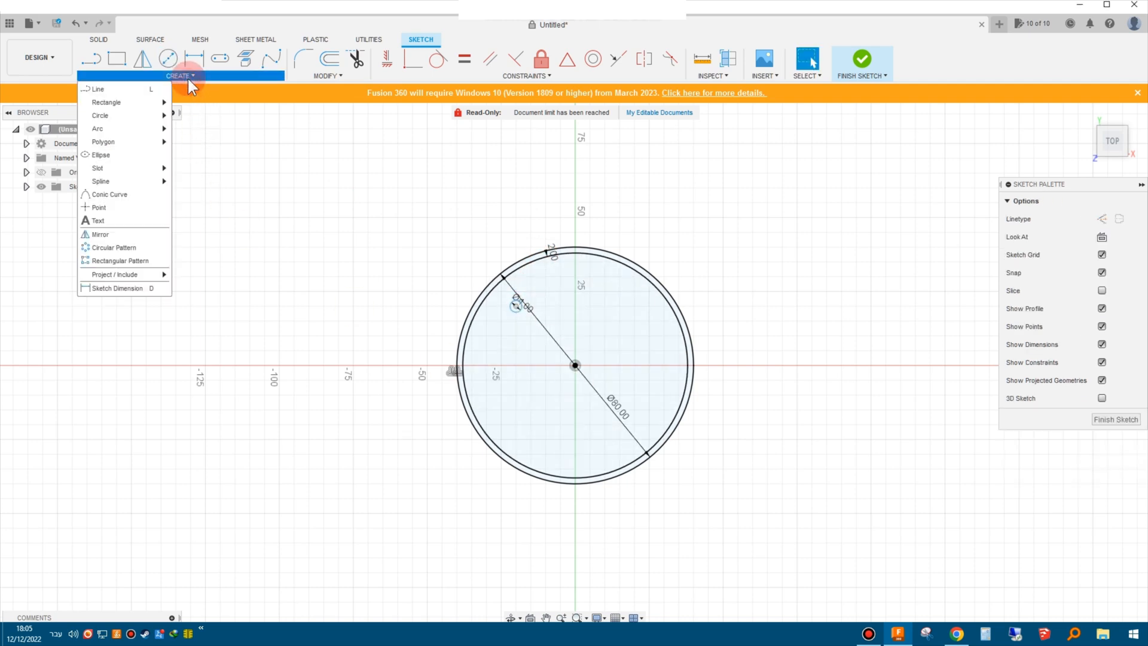
pyautogui.click(117, 250)
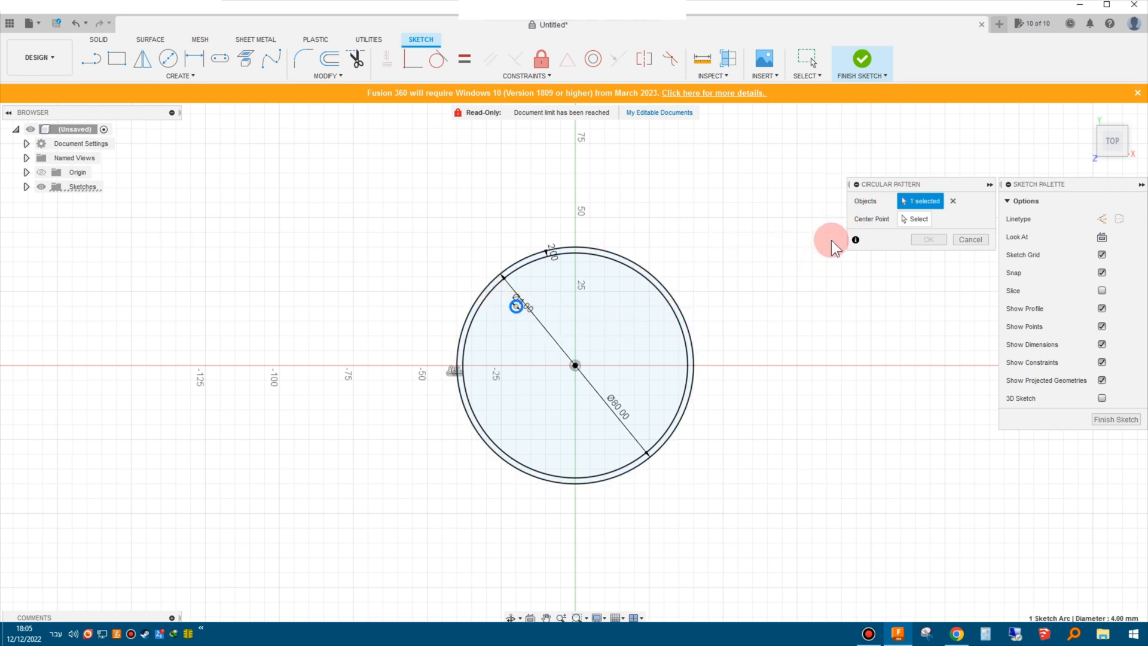
pyautogui.click(585, 363)
pyautogui.press('Return')
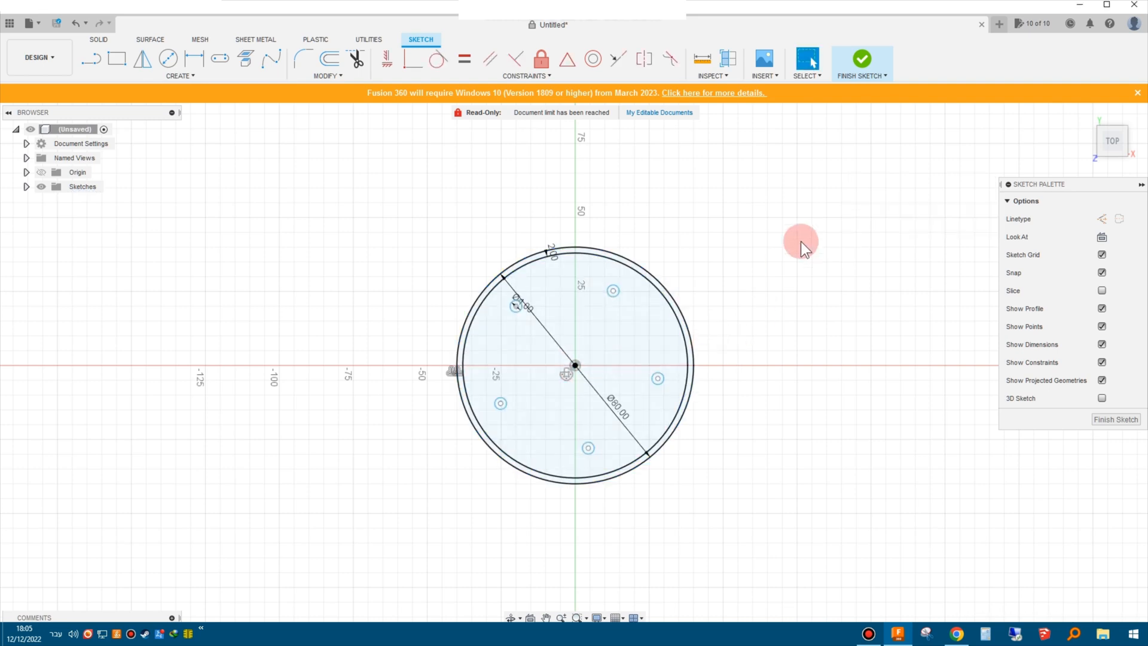
pyautogui.click(863, 61)
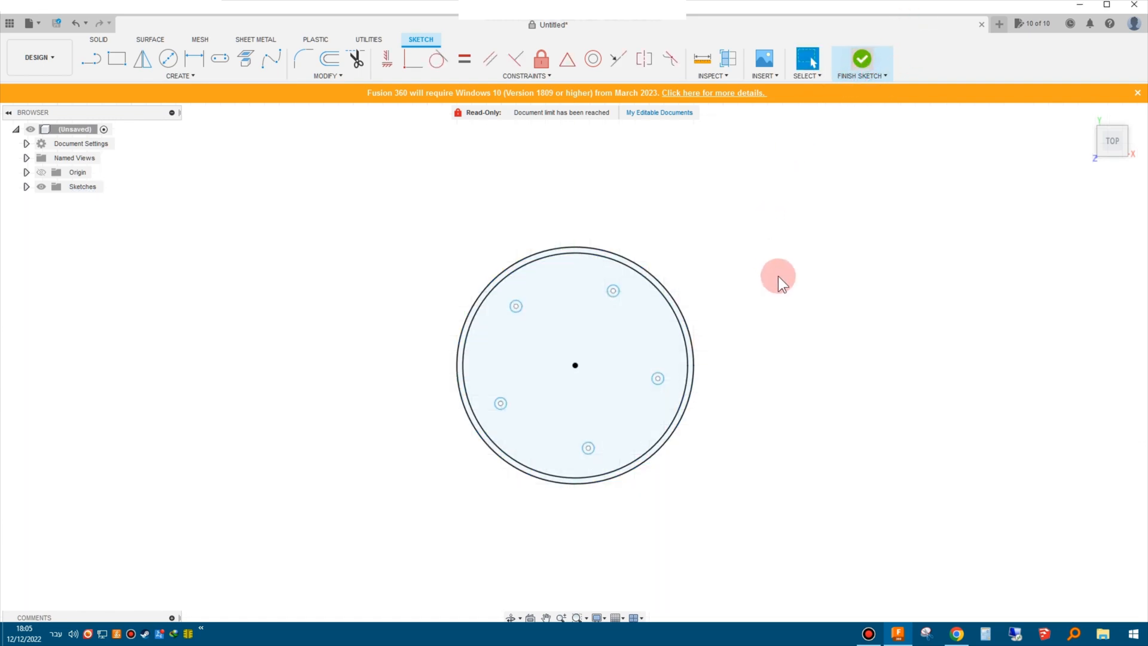
# Extrude the inner disc profile with its five small holes 3 mm upward as a new body.
pyautogui.scroll(3, 487, 316)
pyautogui.click(491, 317)
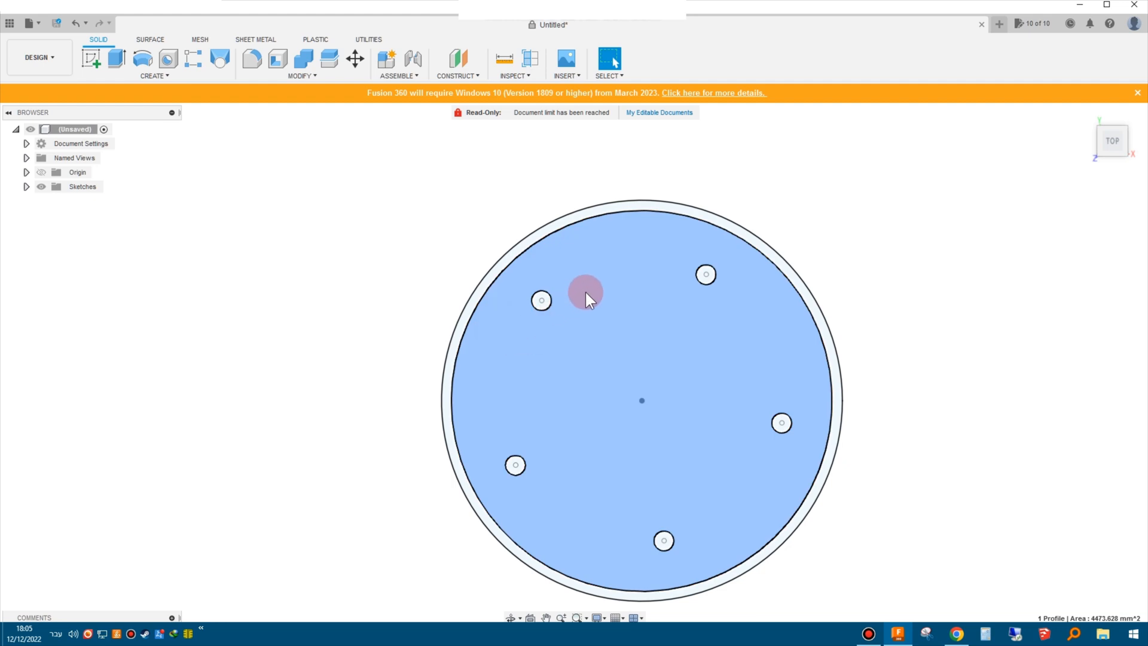
pyautogui.keyDown('shift'); pyautogui.moveTo(652, 266); pyautogui.dragTo(779, 322, button='middle'); pyautogui.keyUp('shift')
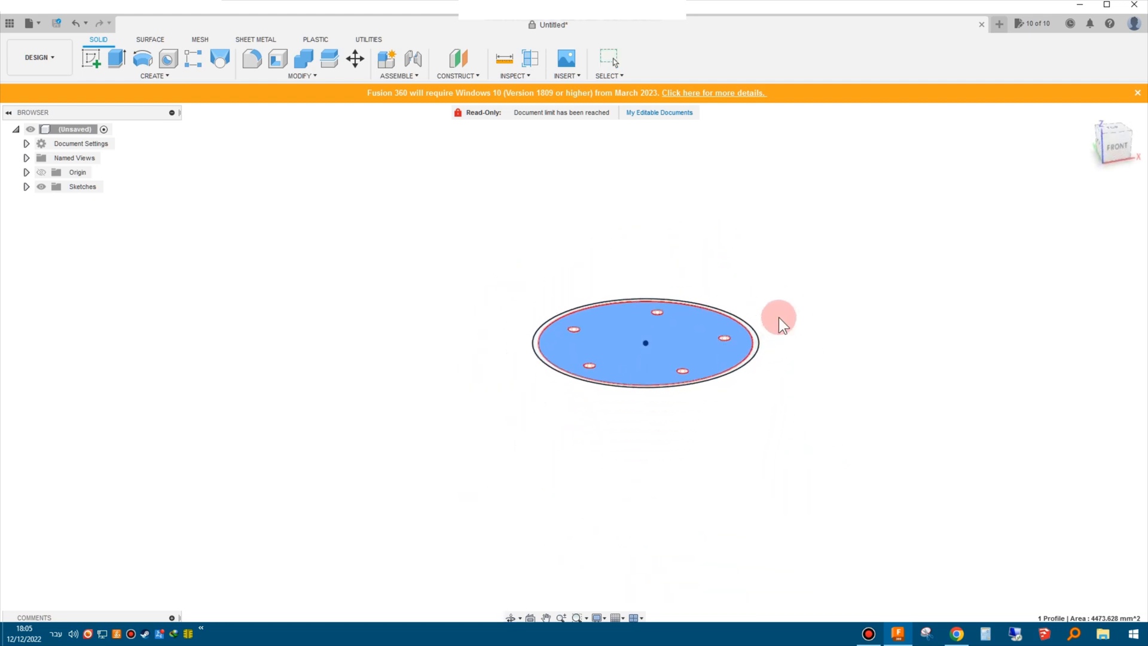
pyautogui.click(278, 113)
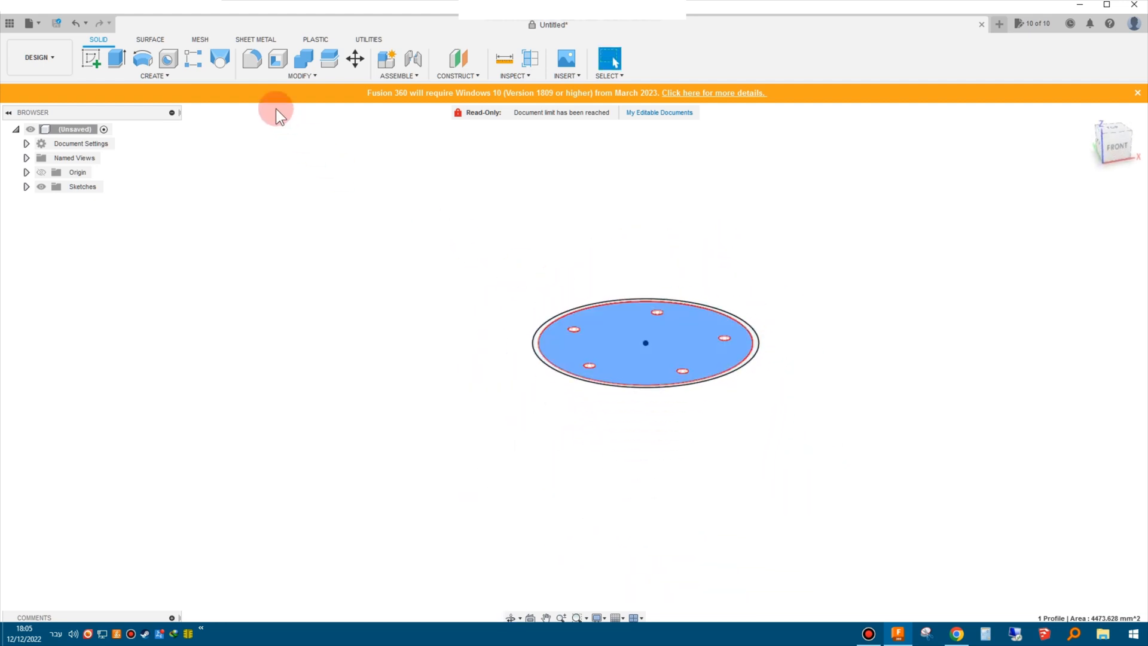
pyautogui.click(127, 60)
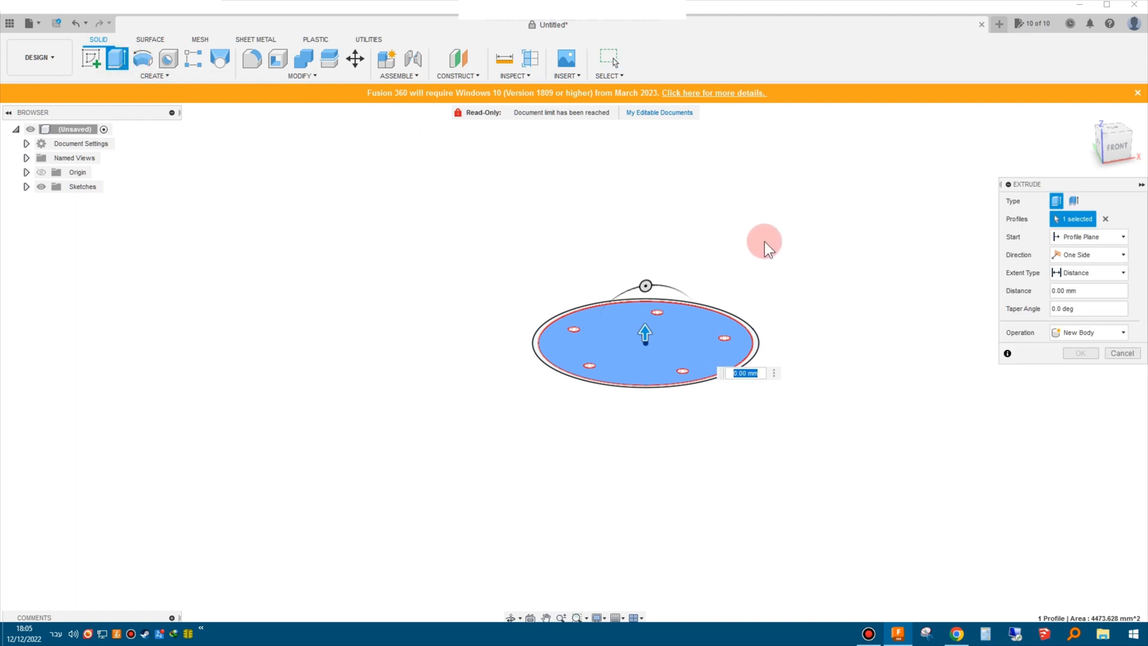
pyautogui.write('3')
pyautogui.press('Return')
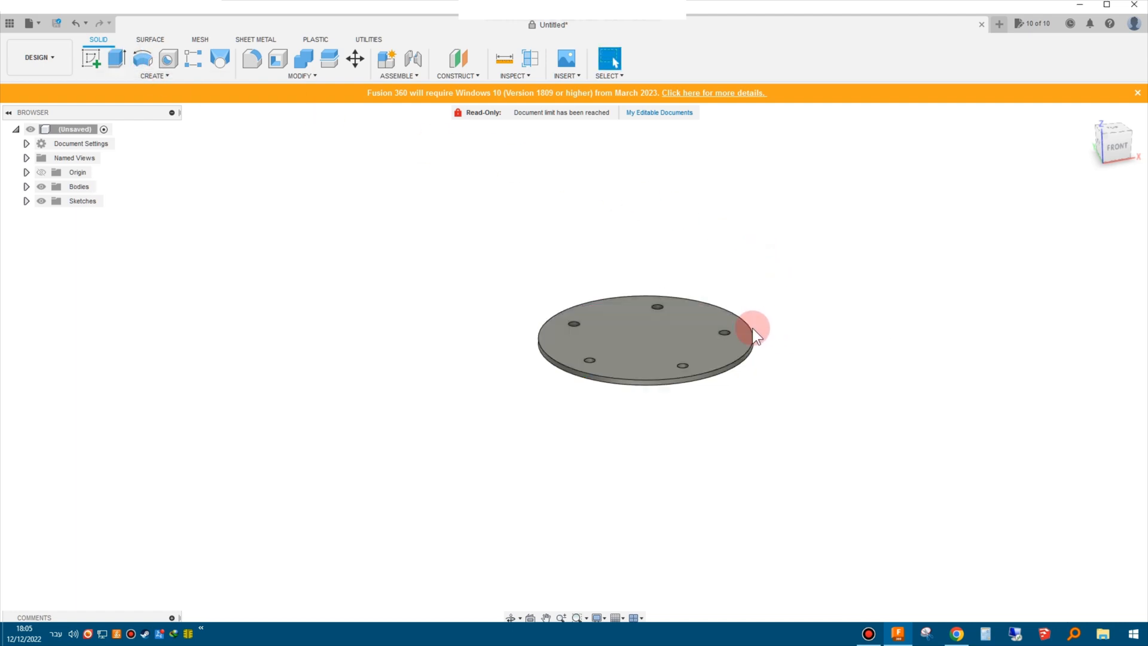
# Turn on the visibility of Sketch1 so its outer ring profile can be selected around the disc.
pyautogui.click(26, 202)
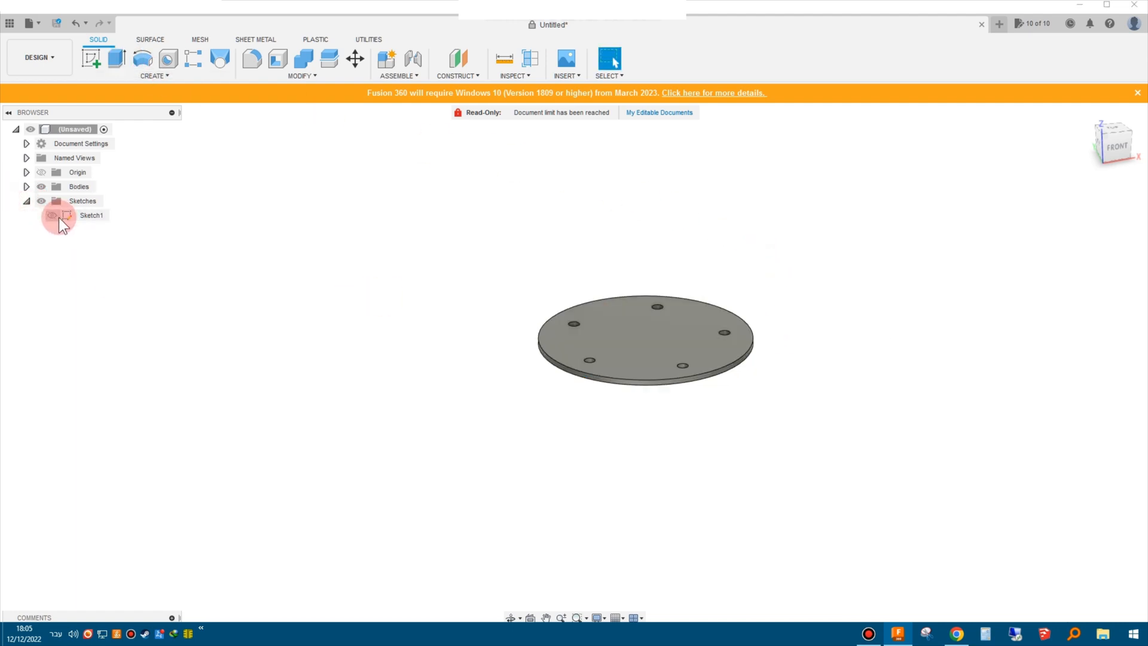
pyautogui.click(54, 216)
pyautogui.keyDown('shift'); pyautogui.moveTo(475, 366); pyautogui.dragTo(522, 384, button='middle'); pyautogui.keyUp('shift')
pyautogui.scroll(5, 538, 371)
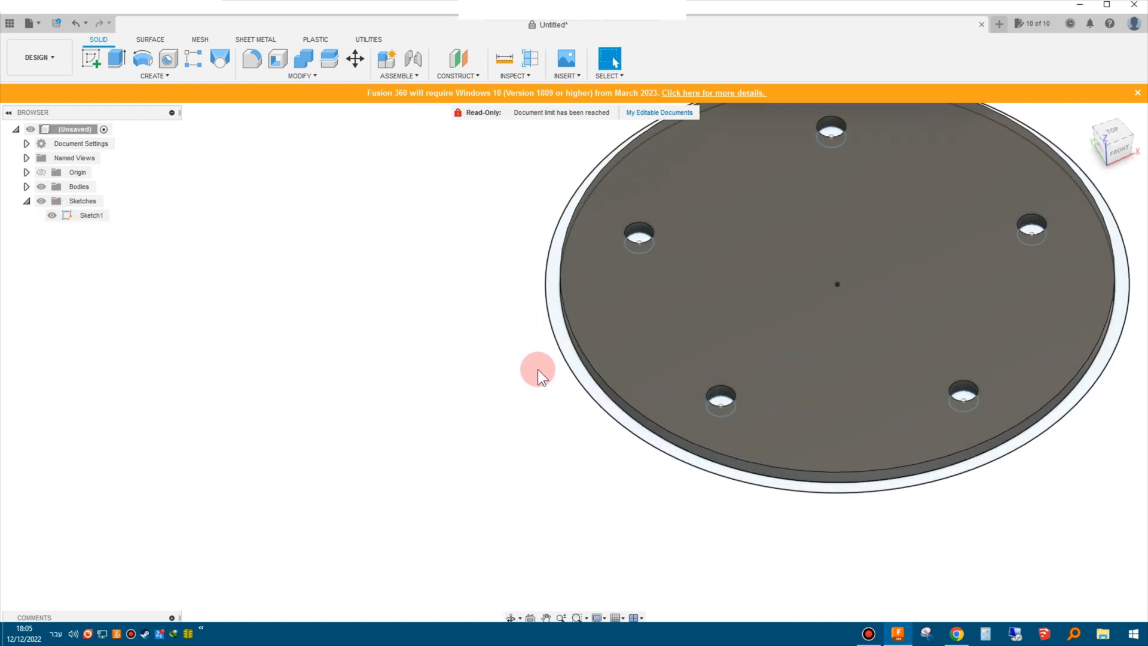
# Extrude the thin outer ring profile in two directions, 80 mm upward and a short distance below the base.
pyautogui.click(553, 306)
pyautogui.scroll(-5, 550, 311)
pyautogui.moveTo(813, 357)
pyautogui.keyDown('shift'); pyautogui.mouseDown(button='middle')
pyautogui.moveTo(474, 277)
pyautogui.moveTo(413, 248)
pyautogui.mouseUp(button='middle'); pyautogui.keyUp('shift')
pyautogui.click(117, 56)
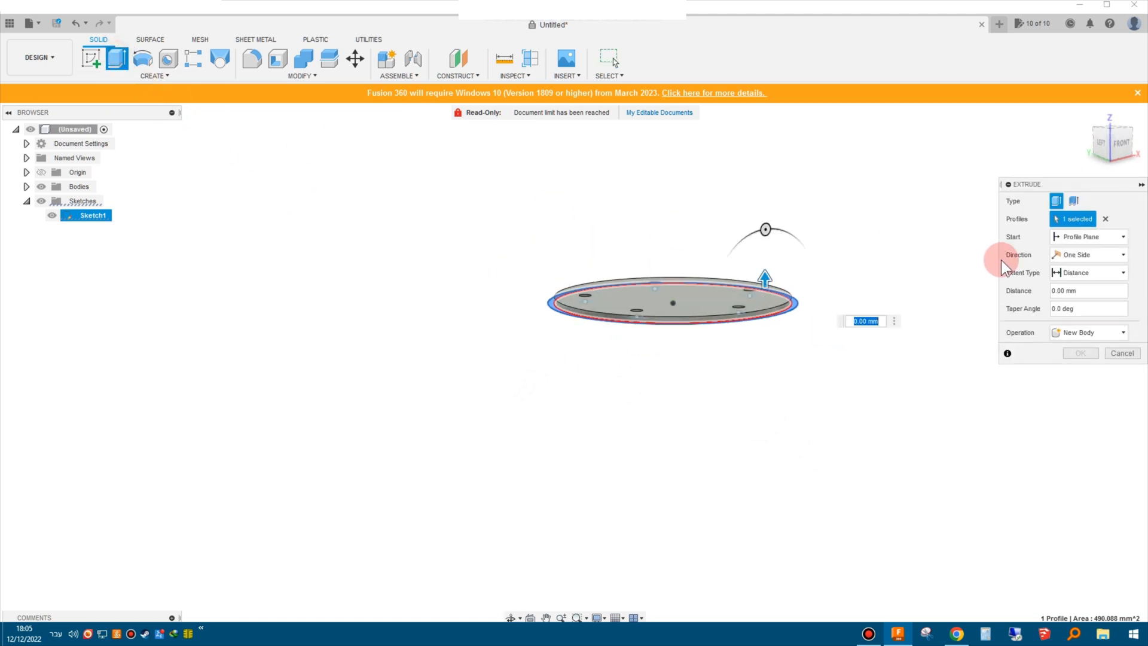
pyautogui.click(1087, 255)
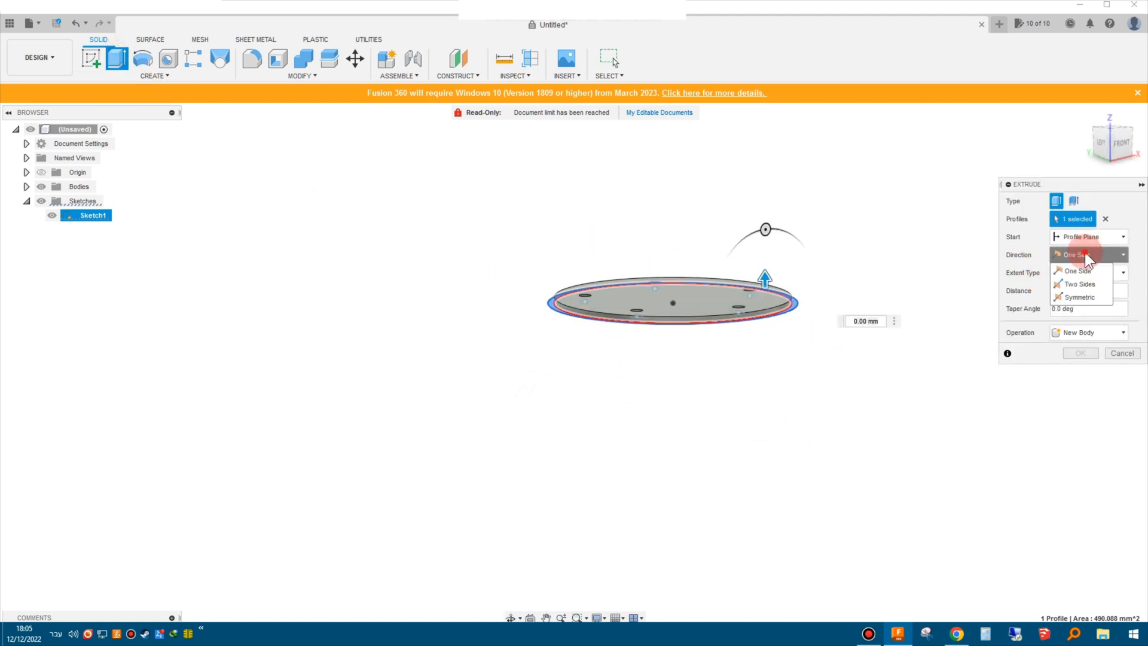
pyautogui.click(1080, 289)
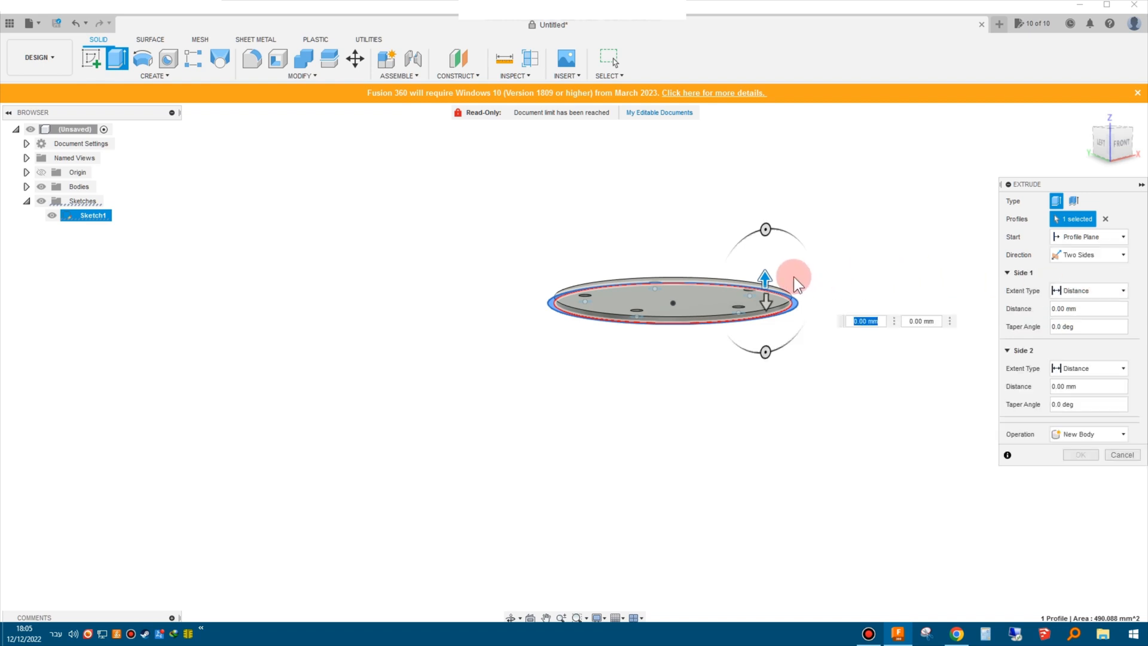
pyautogui.press('Tab')
pyautogui.write('80')
pyautogui.press('Return')
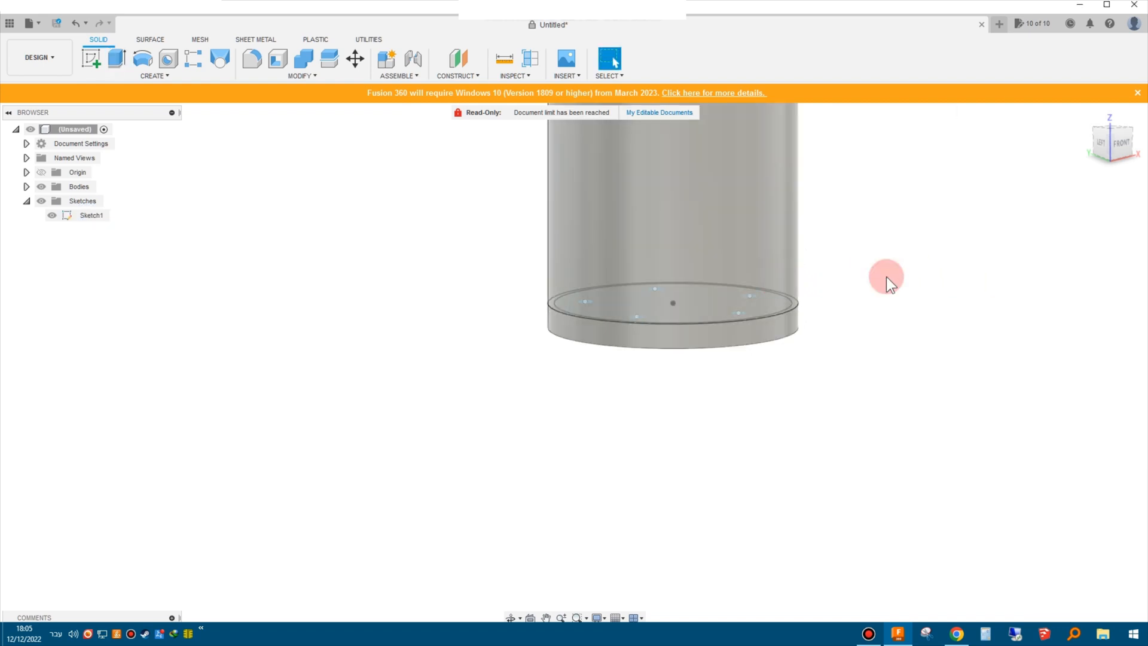
# Start a new sketch on the vertical XZ origin plane, viewed from the front.
pyautogui.keyDown('shift'); pyautogui.moveTo(916, 266); pyautogui.dragTo(828, 271, button='middle'); pyautogui.keyUp('shift')
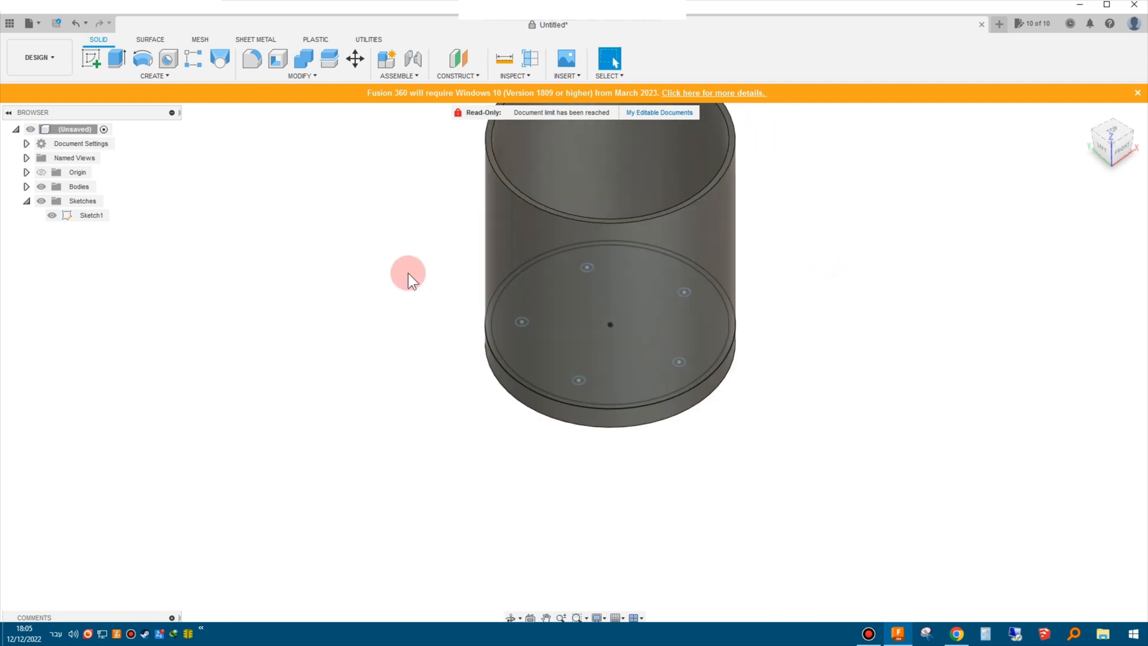
pyautogui.keyDown('shift'); pyautogui.moveTo(761, 292); pyautogui.dragTo(705, 310, button='middle'); pyautogui.keyUp('shift')
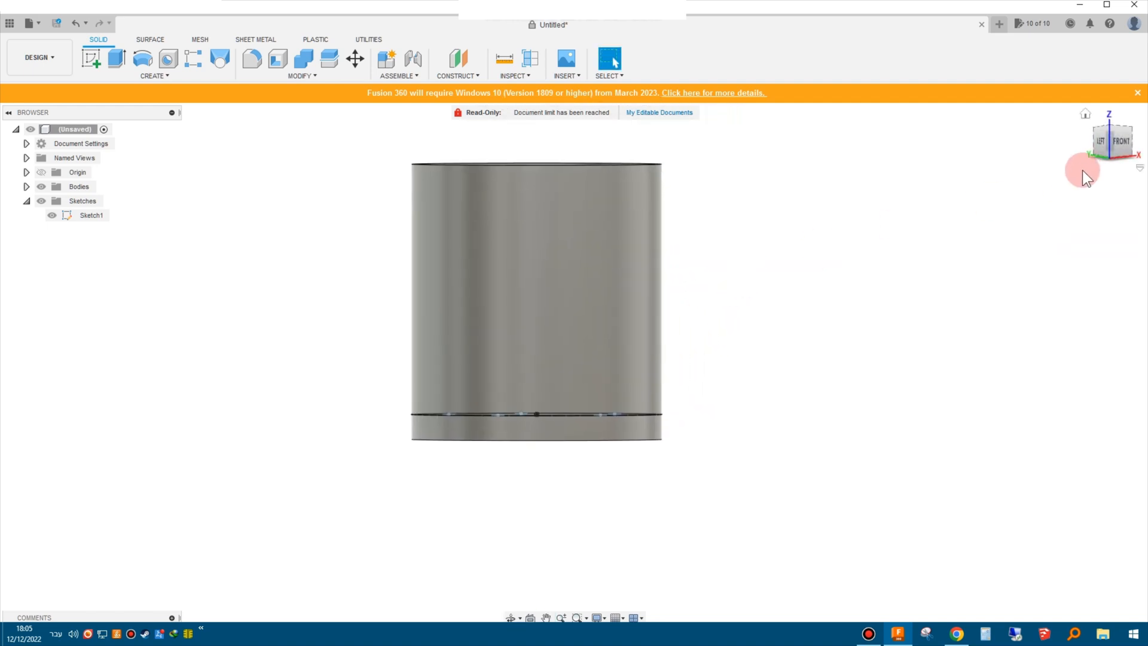
pyautogui.click(1120, 149)
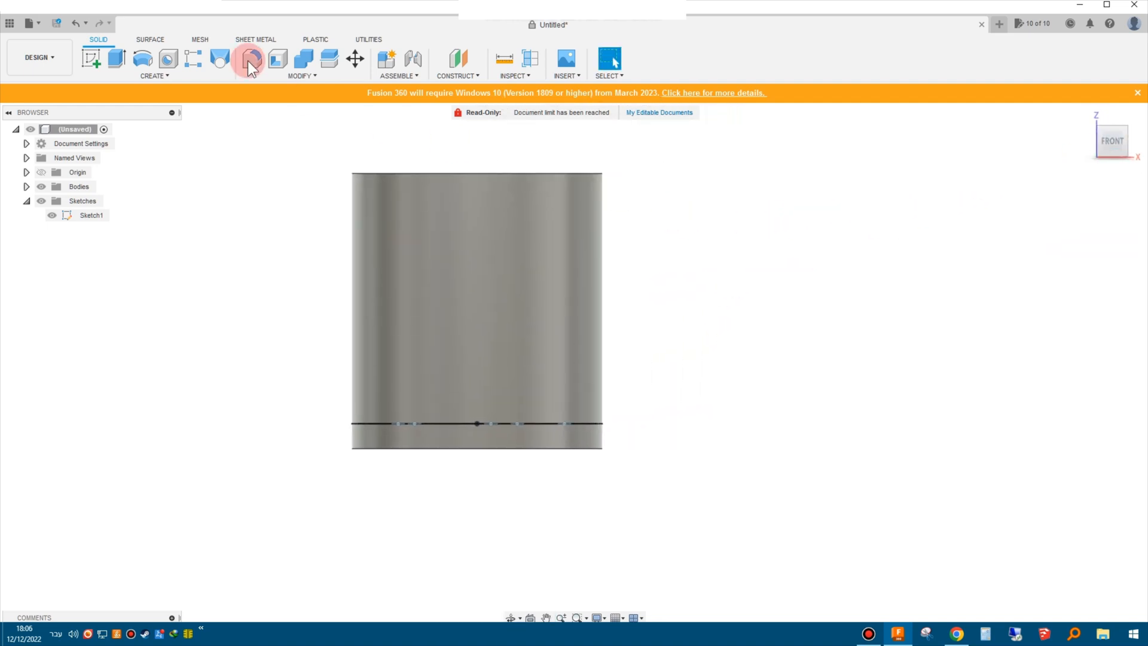
pyautogui.click(95, 56)
pyautogui.click(448, 284)
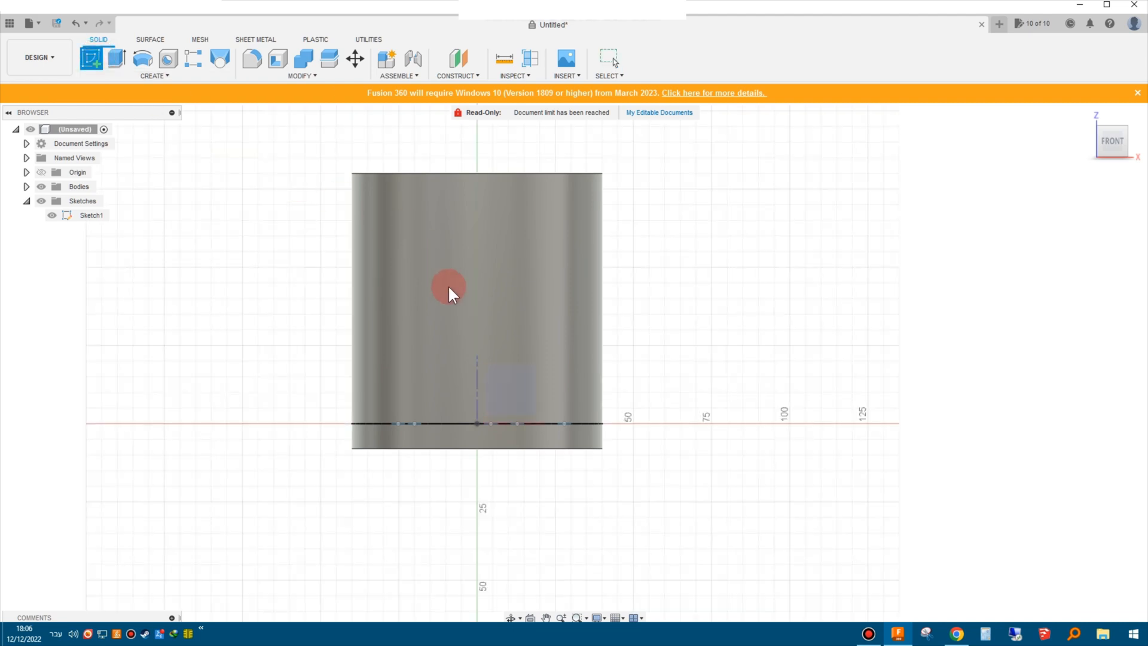
pyautogui.click(500, 367)
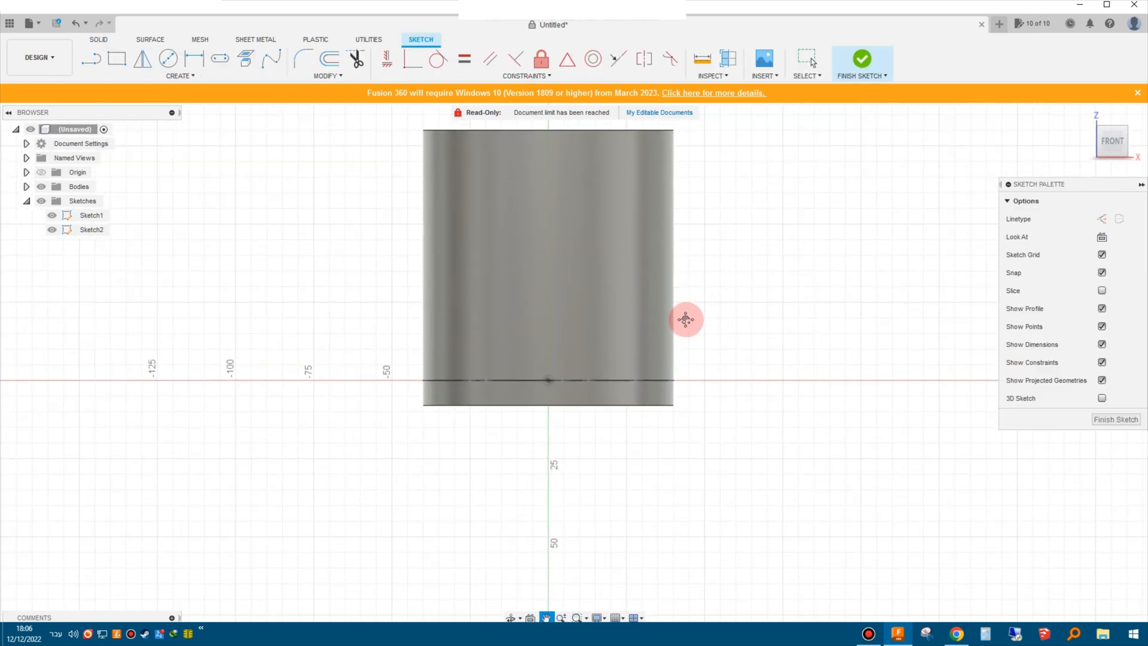
# Draw a five-point fit point spline from the cup wall at base level to its rim, bulging outward about 30 mm as a handle outline.
pyautogui.scroll(3, 645, 212)
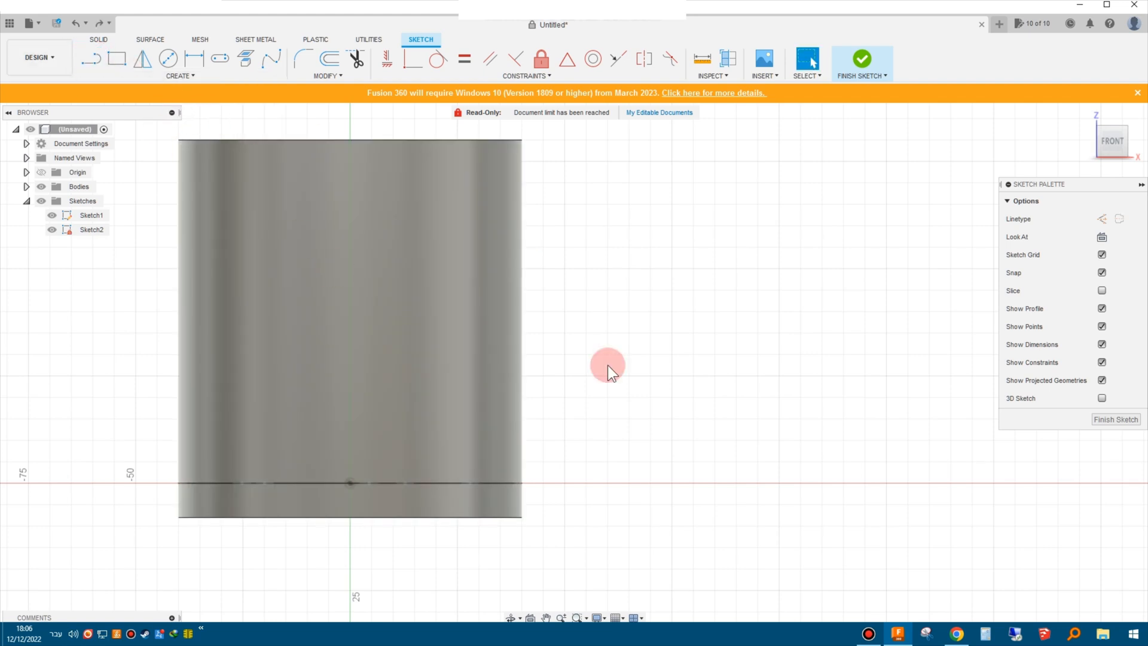
pyautogui.click(268, 65)
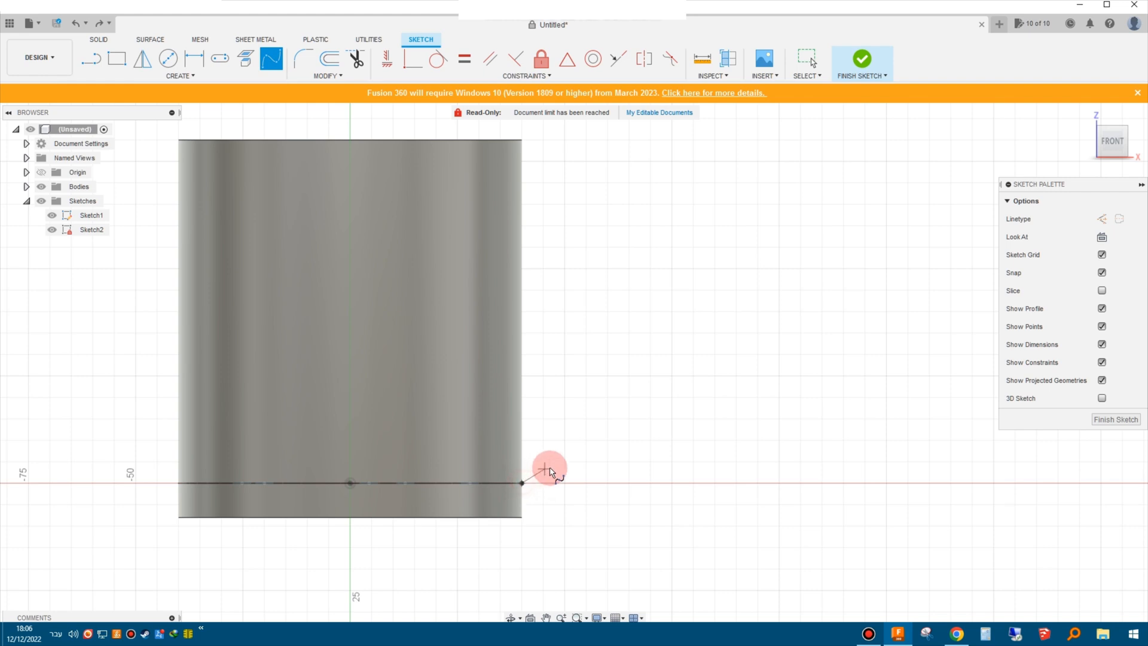
pyautogui.click(586, 461)
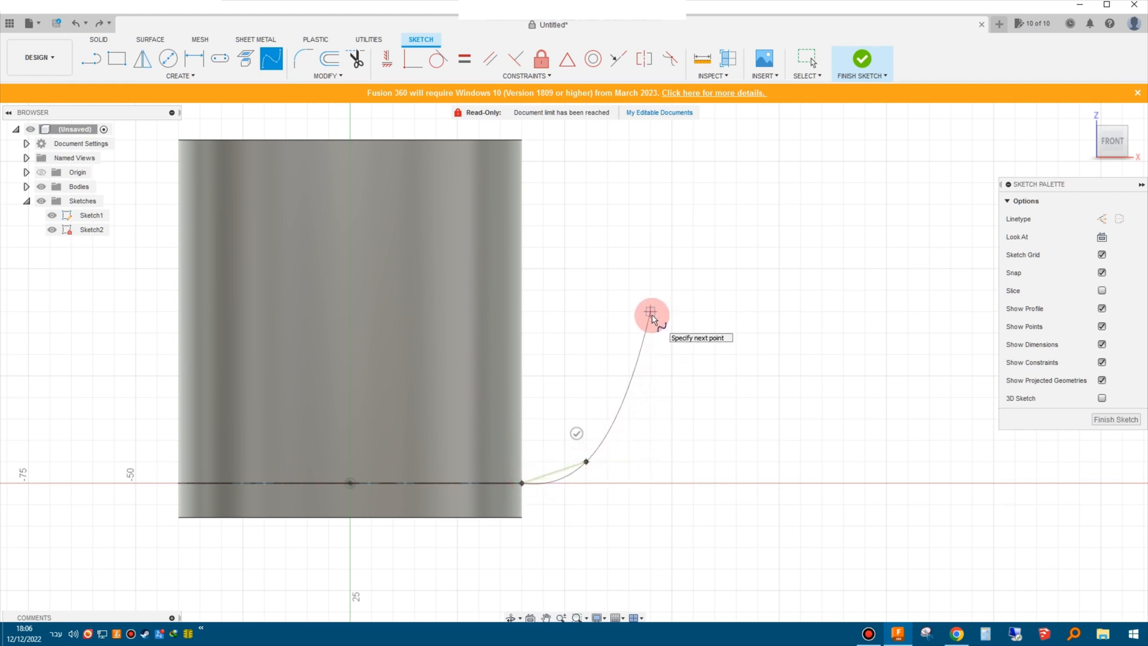
pyautogui.click(650, 312)
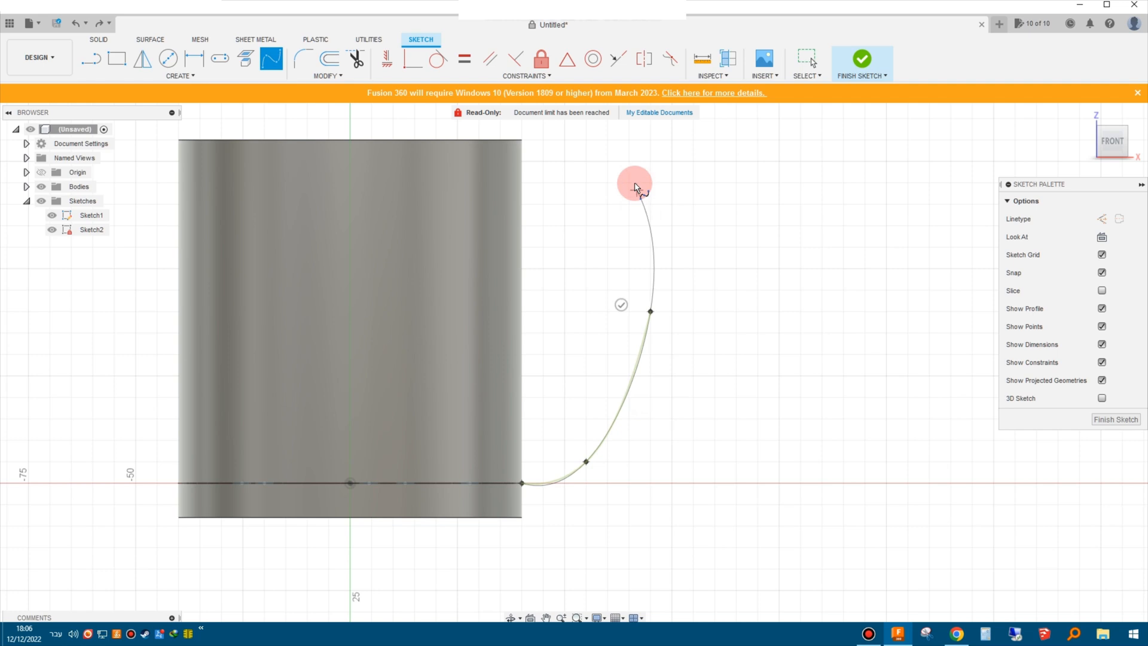
pyautogui.click(585, 162)
pyautogui.click(522, 140)
pyautogui.rightClick(568, 161)
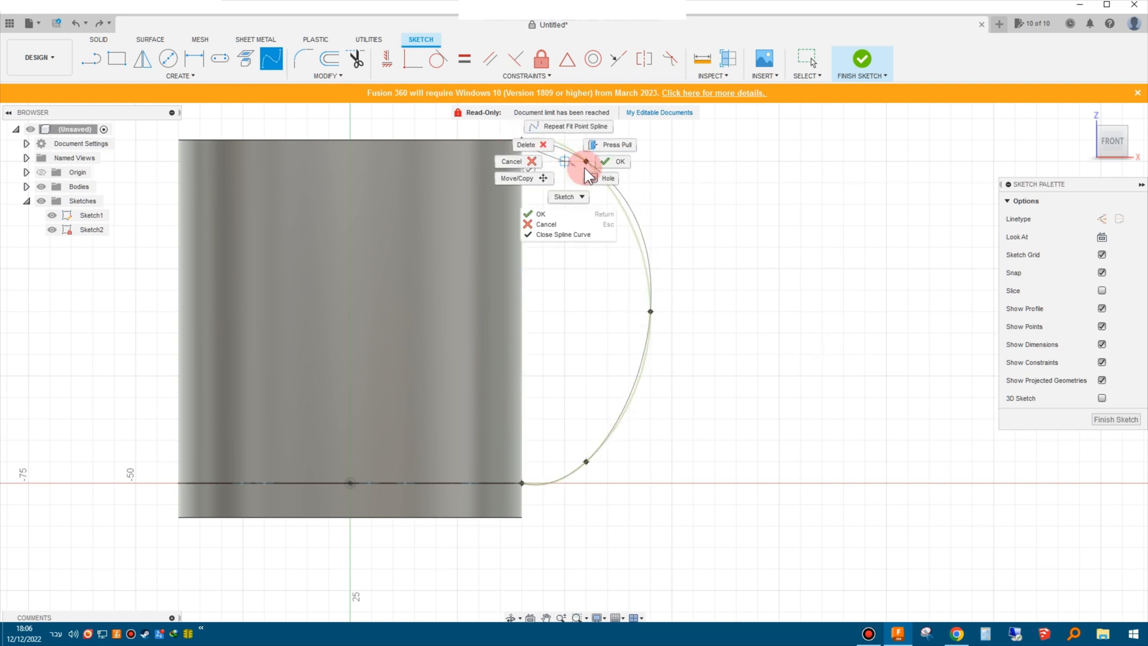
pyautogui.click(616, 161)
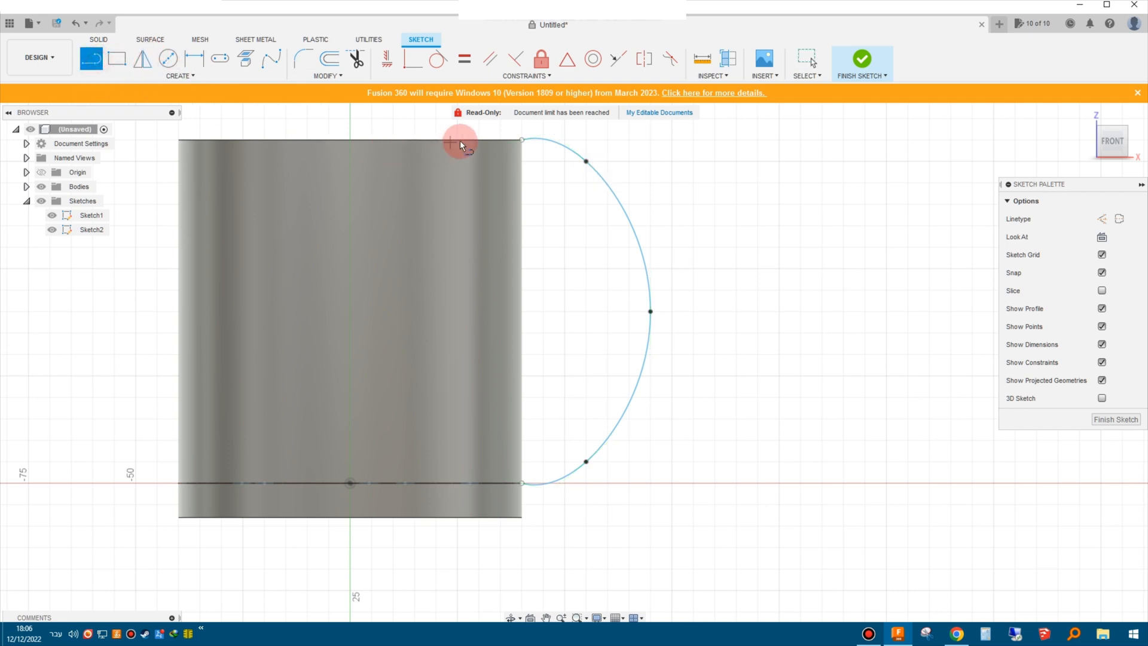
# Close the handle outline with a vertical line joining the spline's ends along the cup wall, and finish the sketch.
pyautogui.click(522, 140)
pyautogui.click(519, 483)
pyautogui.click(862, 69)
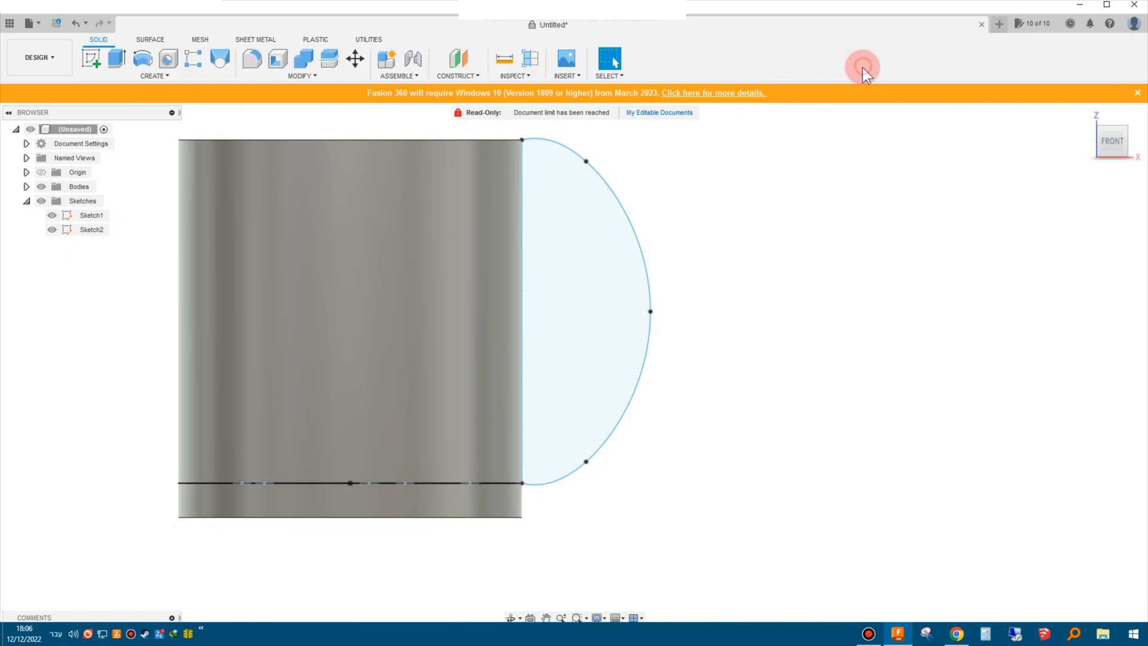
# Extrude the closed handle profile symmetrically with a distance of 2 mm.
pyautogui.click(559, 324)
pyautogui.keyDown('shift'); pyautogui.moveTo(746, 294); pyautogui.dragTo(783, 314, button='middle'); pyautogui.keyUp('shift')
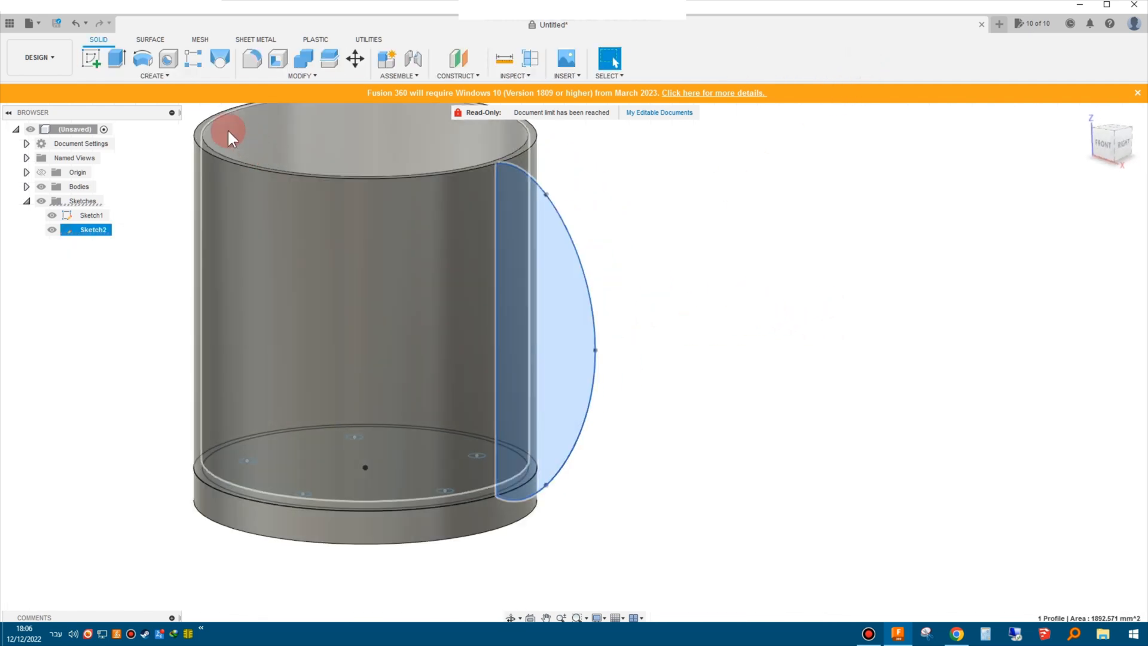
pyautogui.click(117, 59)
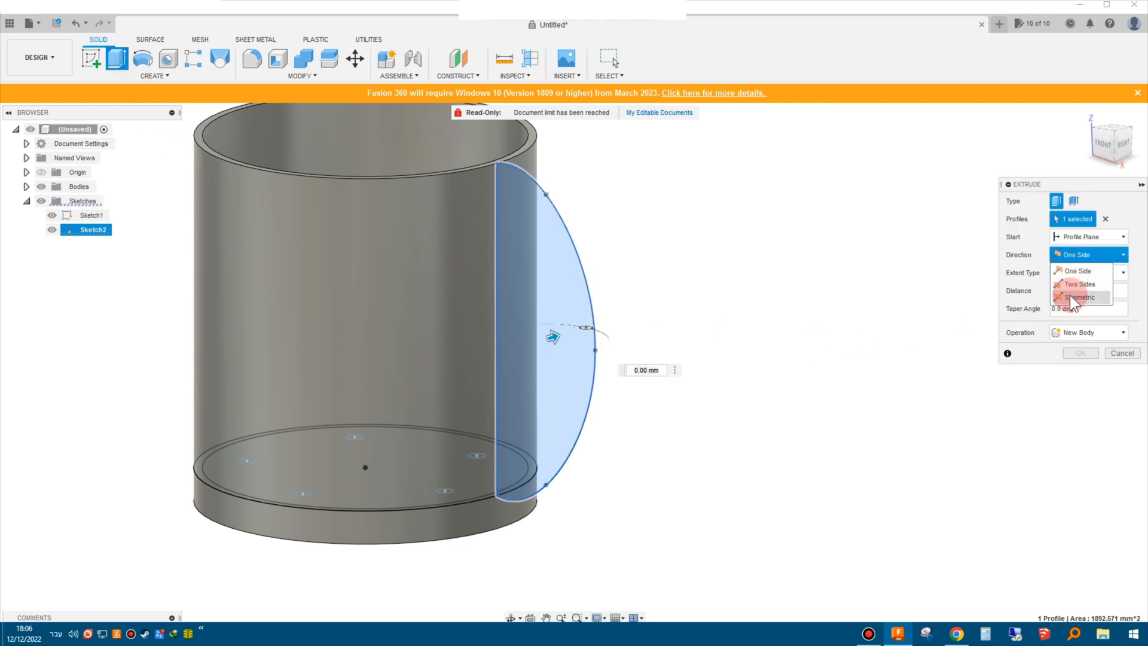
pyautogui.click(1070, 295)
pyautogui.write('2')
pyautogui.press('Return')
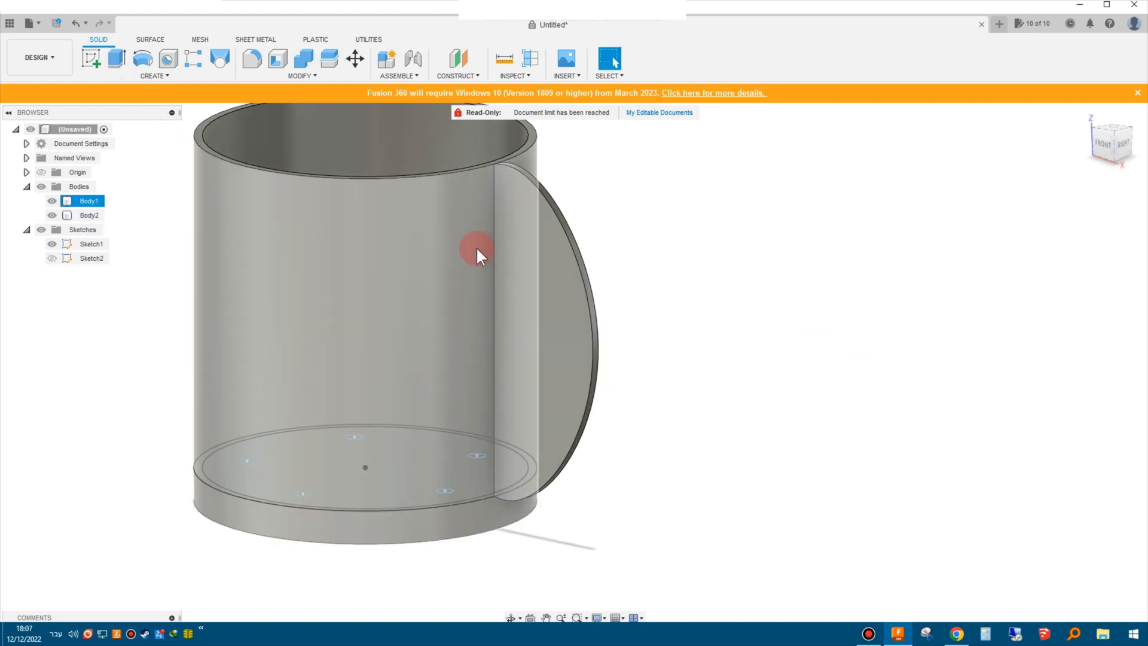
# Fillet both curved outer edges of the handle plate with a 0.5 mm radius.
pyautogui.click(251, 66)
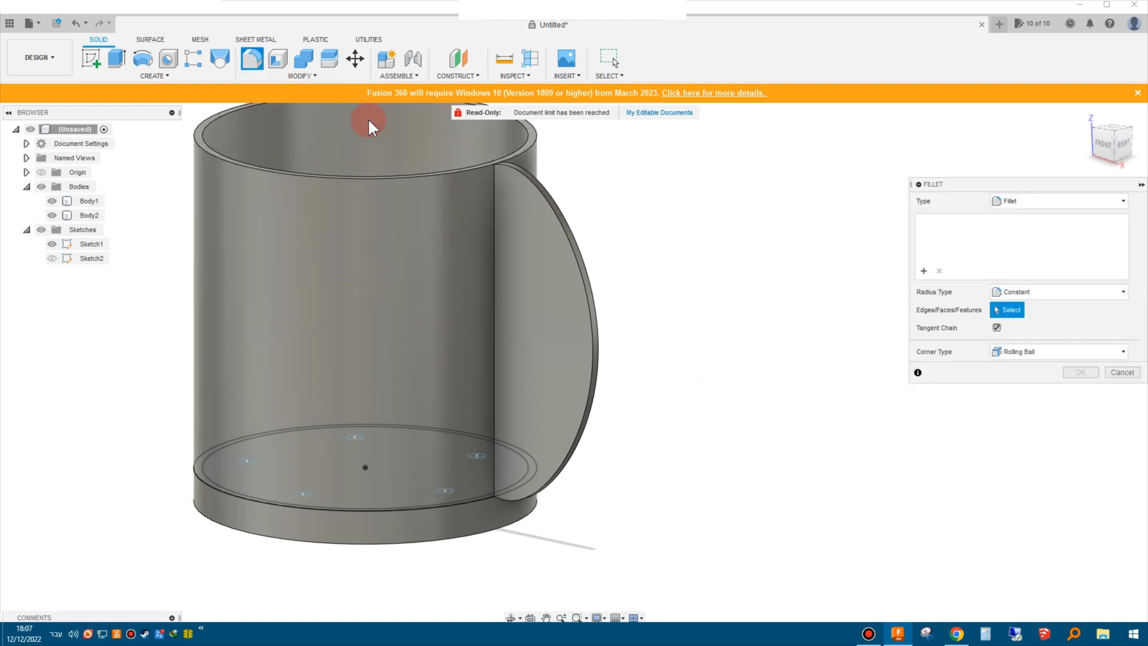
pyautogui.click(545, 194)
pyautogui.click(564, 200)
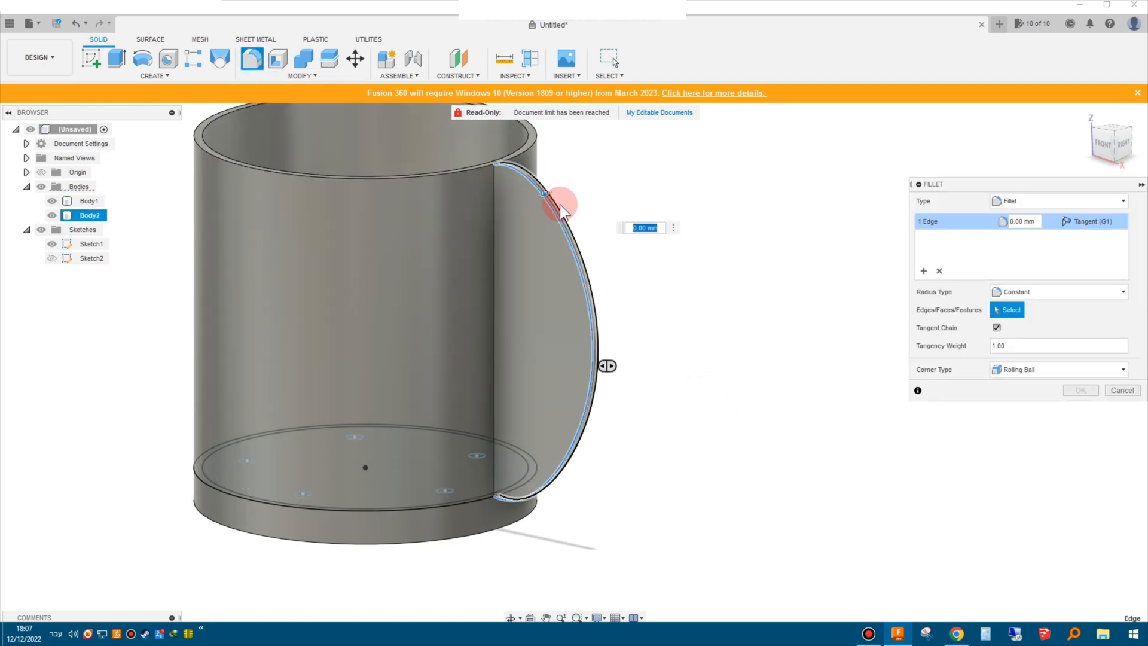
pyautogui.write('1')
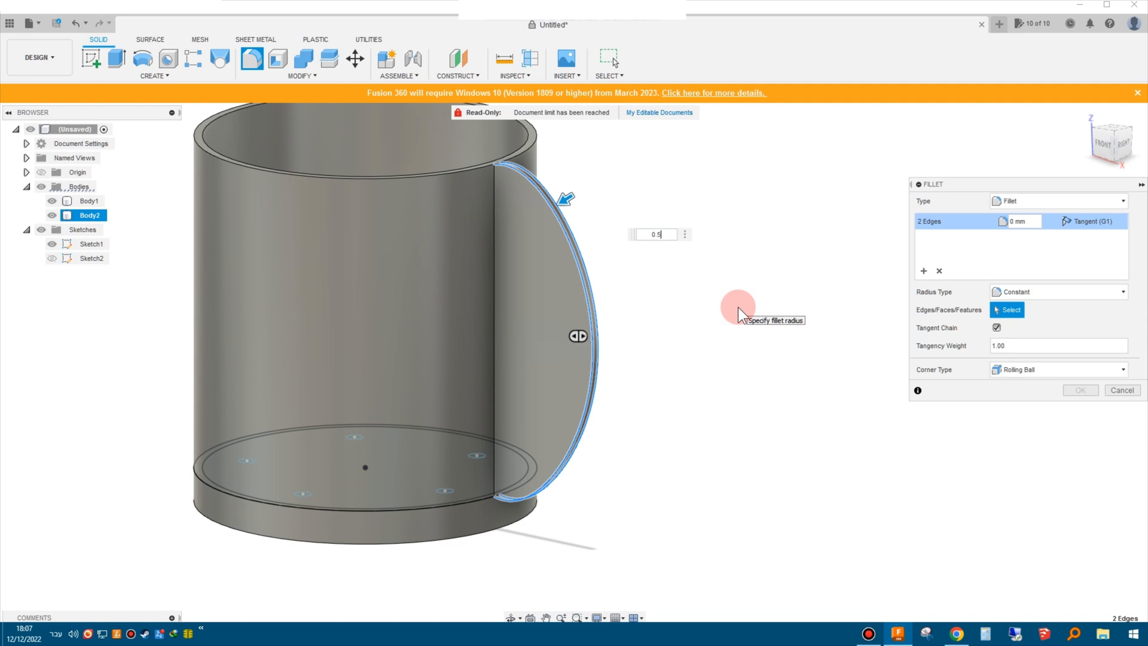
pyautogui.press('Return')
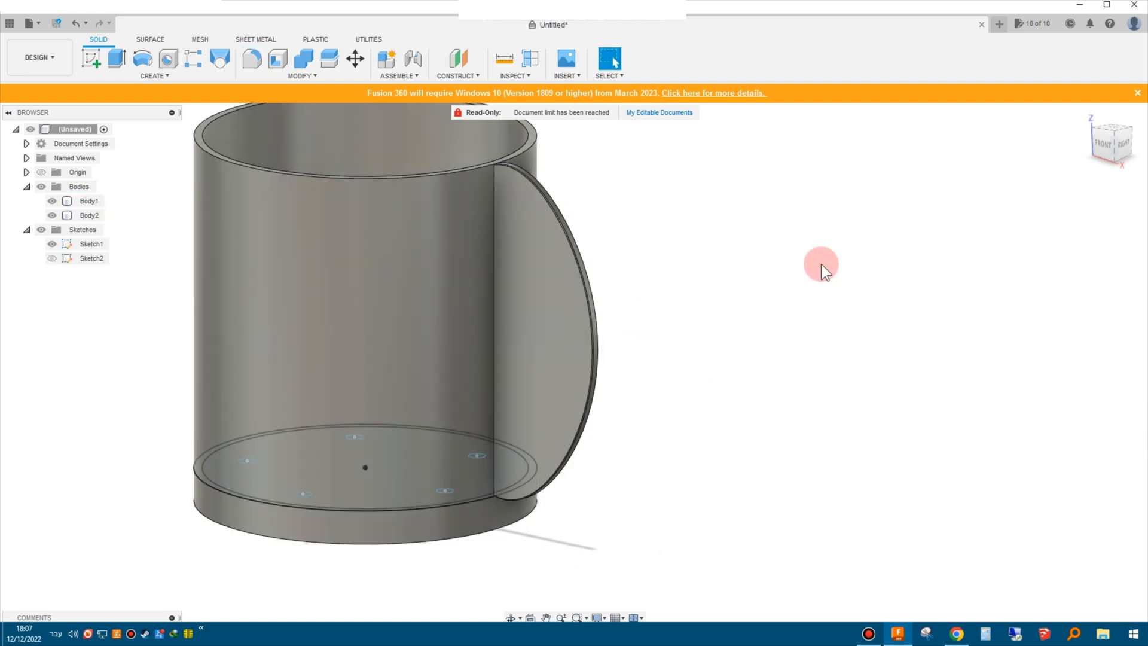
# Create a full circular pattern of the handle body around the cup's vertical Z axis with a quantity of 40.
pyautogui.click(261, 324)
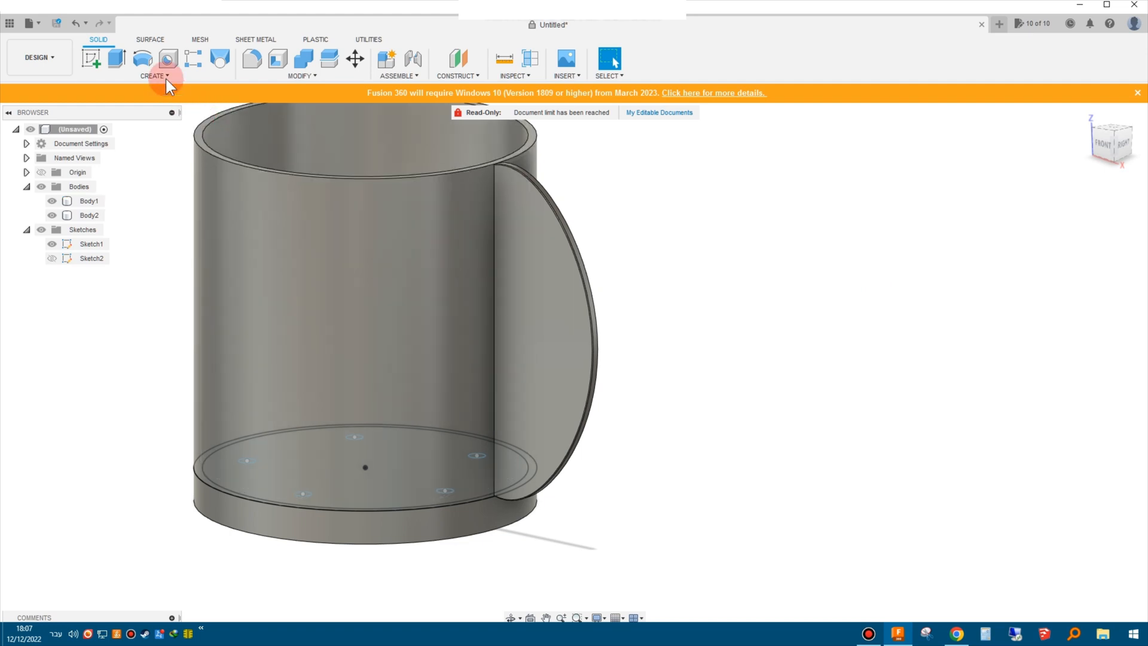
pyautogui.click(165, 78)
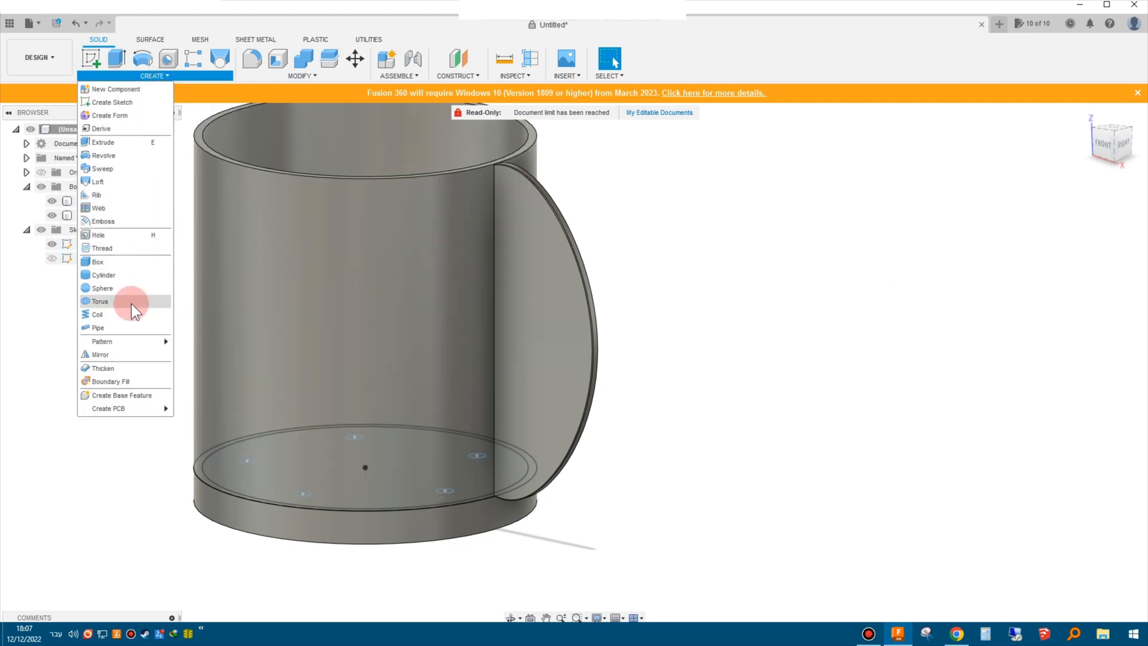
pyautogui.moveTo(134, 345)
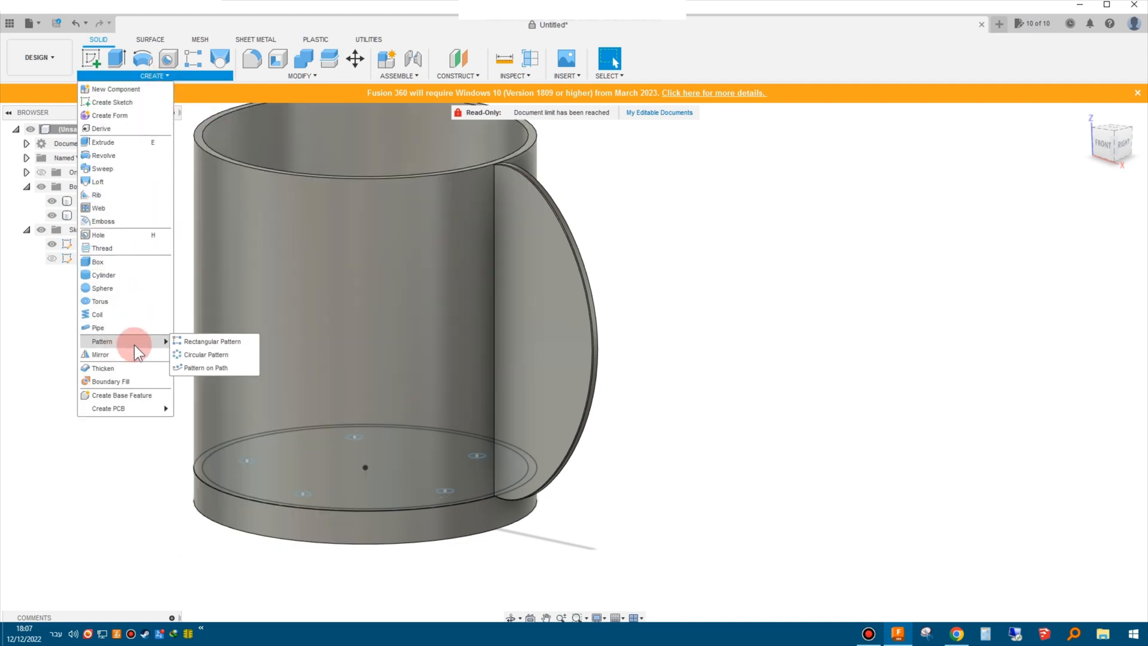
pyautogui.click(181, 356)
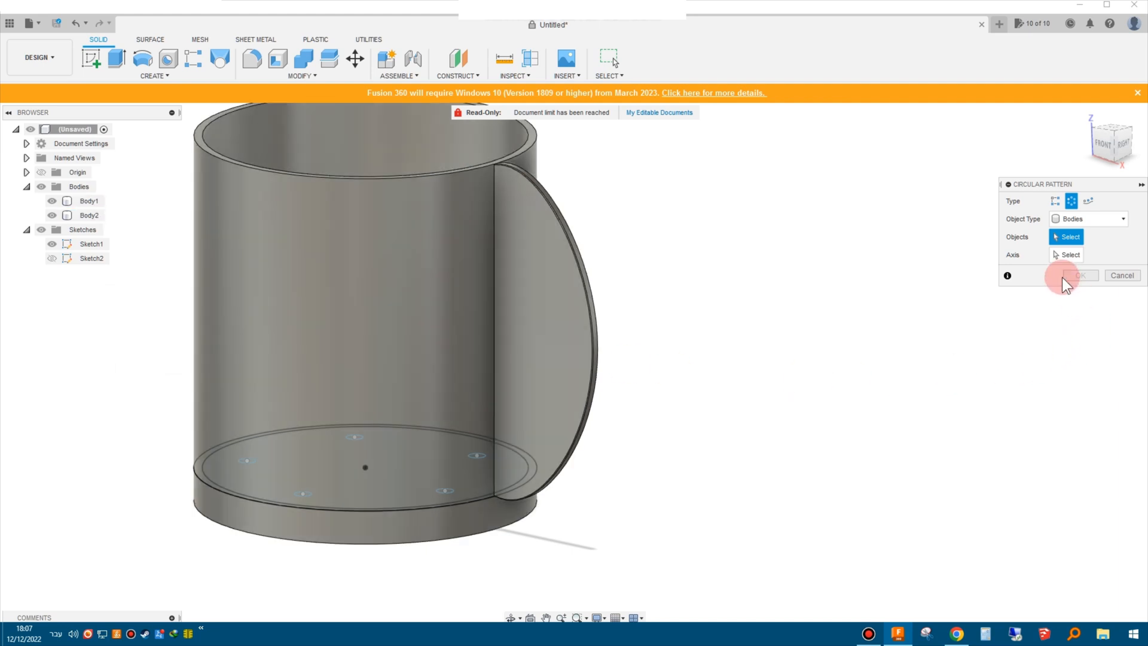
pyautogui.click(549, 229)
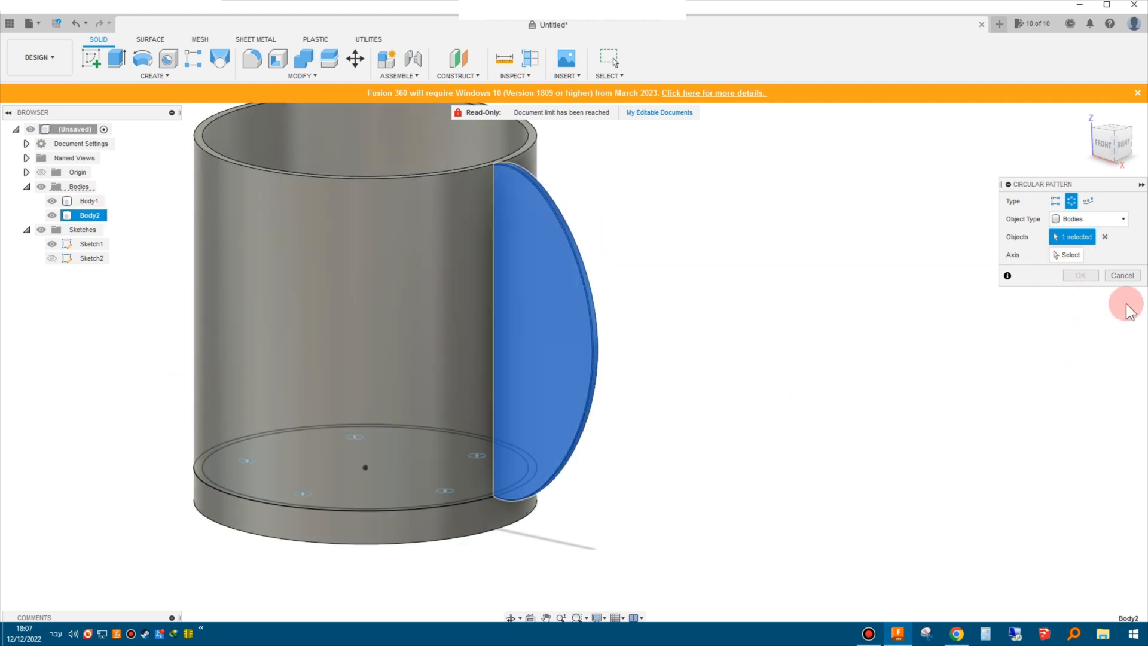
pyautogui.click(1067, 254)
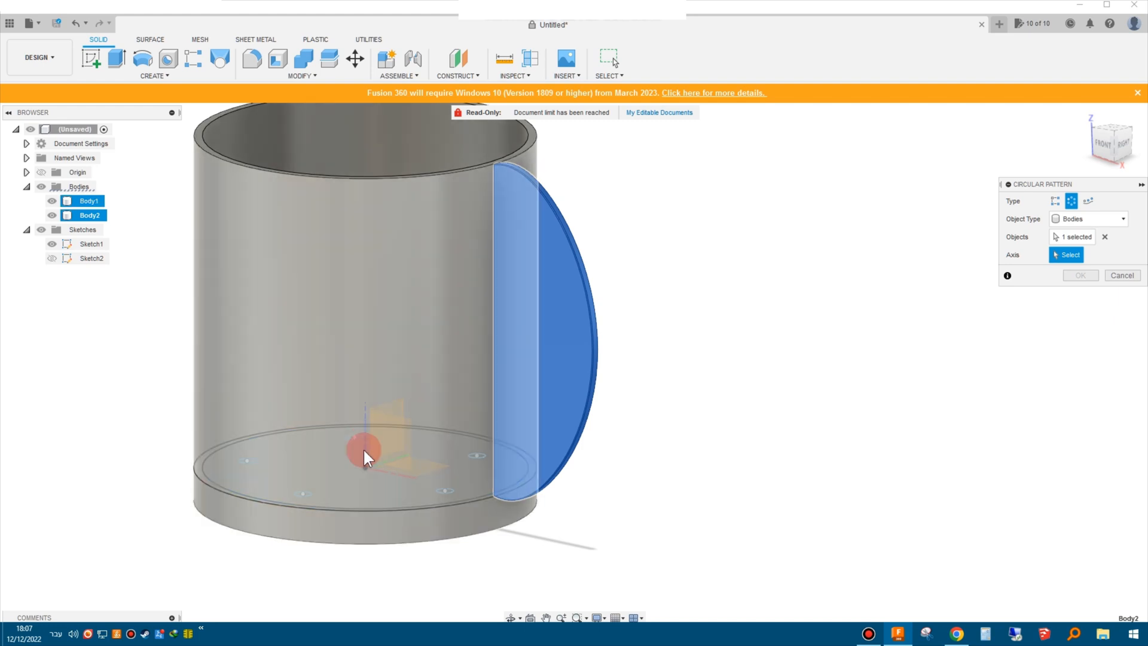
pyautogui.moveTo(464, 454); pyautogui.dragTo(699, 333, button='middle')
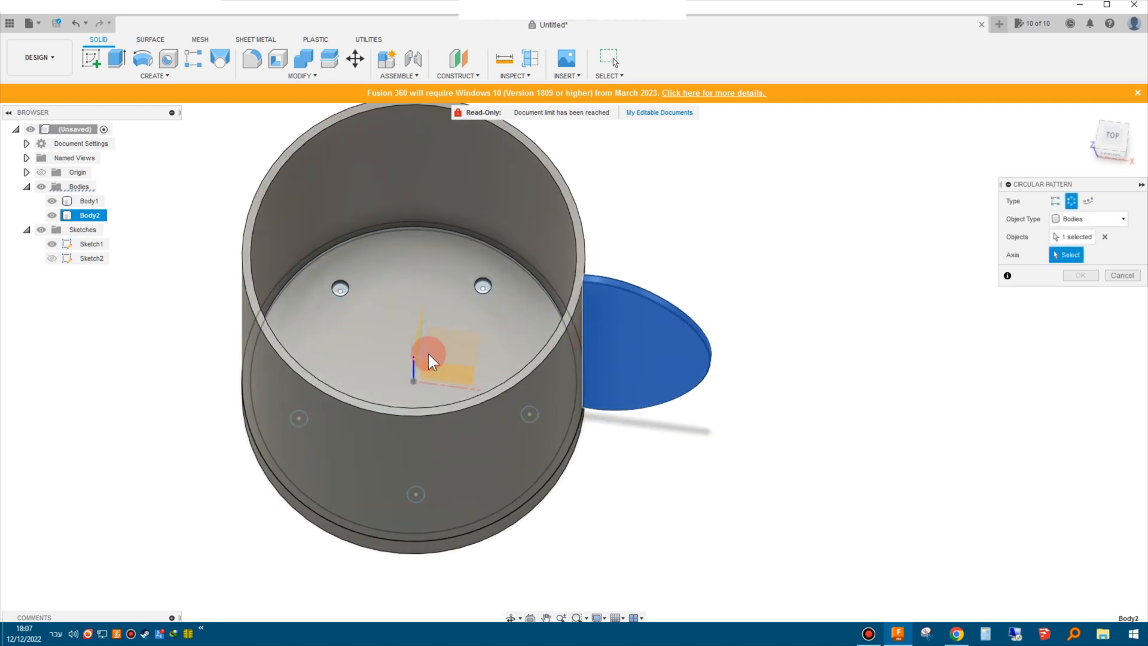
pyautogui.click(415, 369)
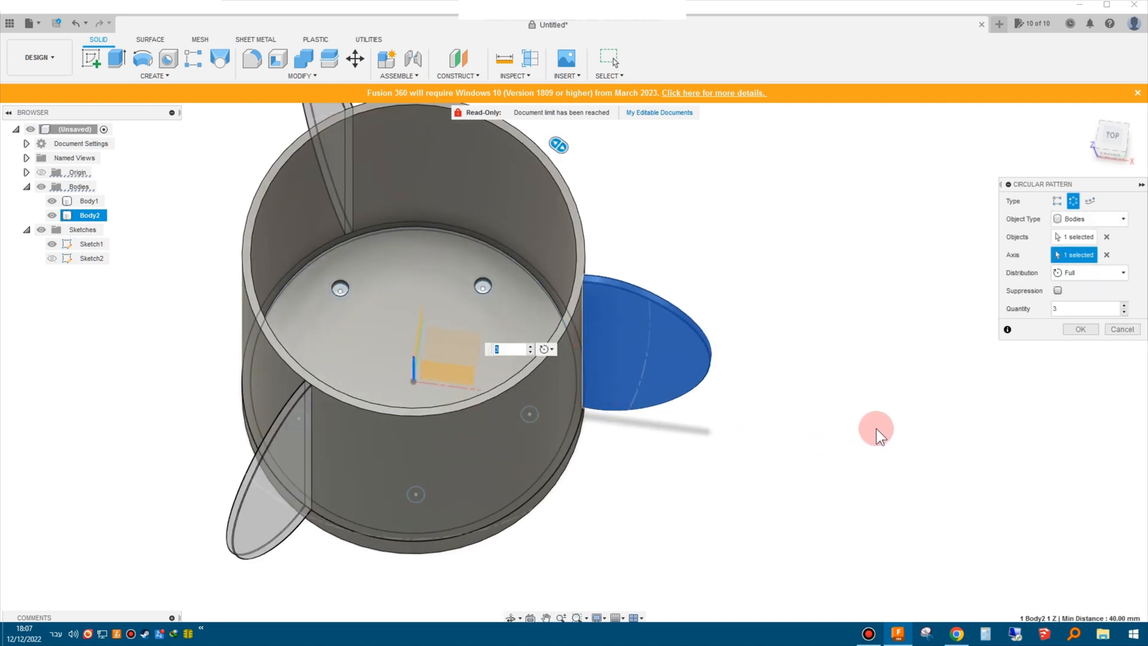
pyautogui.moveTo(513, 278); pyautogui.dragTo(503, 330, button='middle')
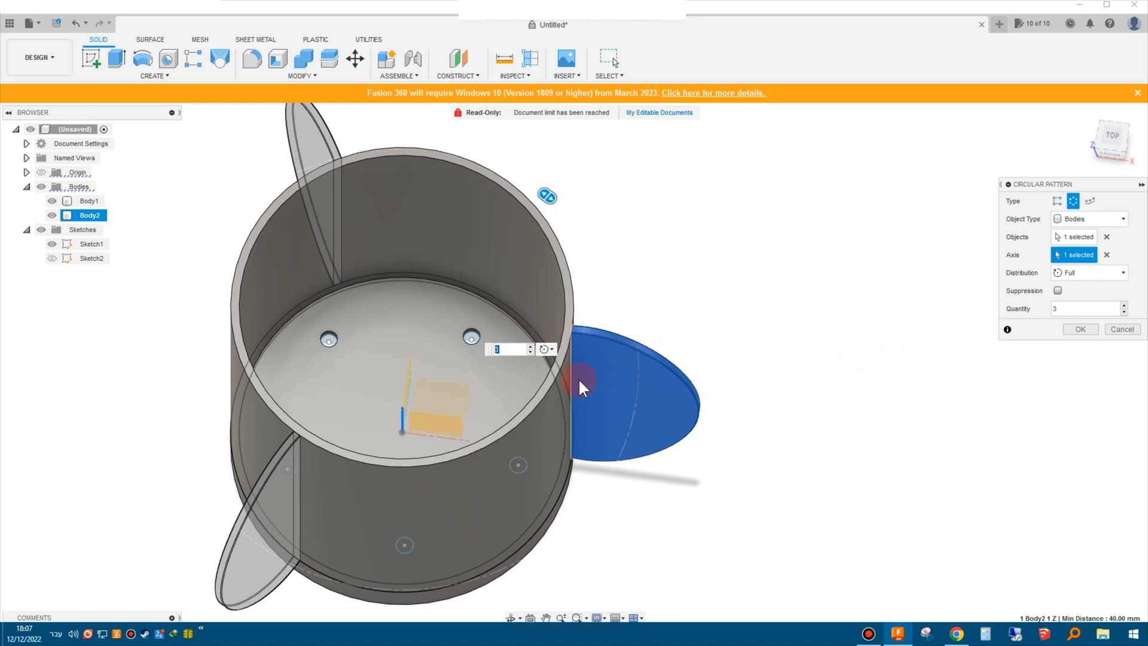
pyautogui.moveTo(574, 376); pyautogui.dragTo(549, 333, button='middle')
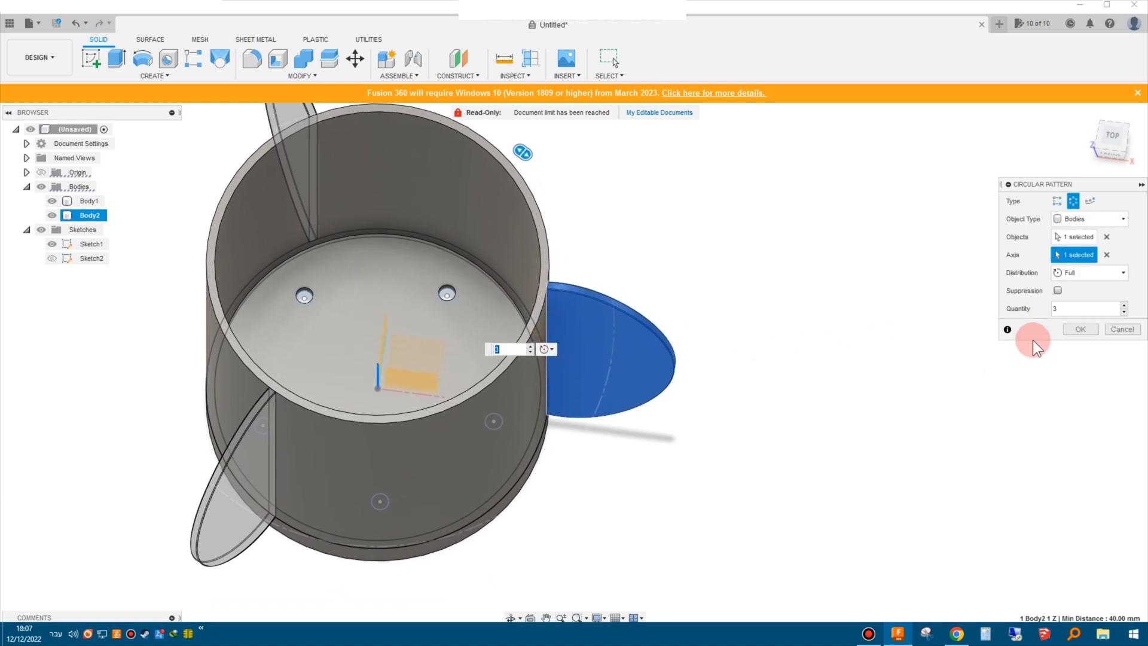
pyautogui.click(1063, 309)
pyautogui.write('4')
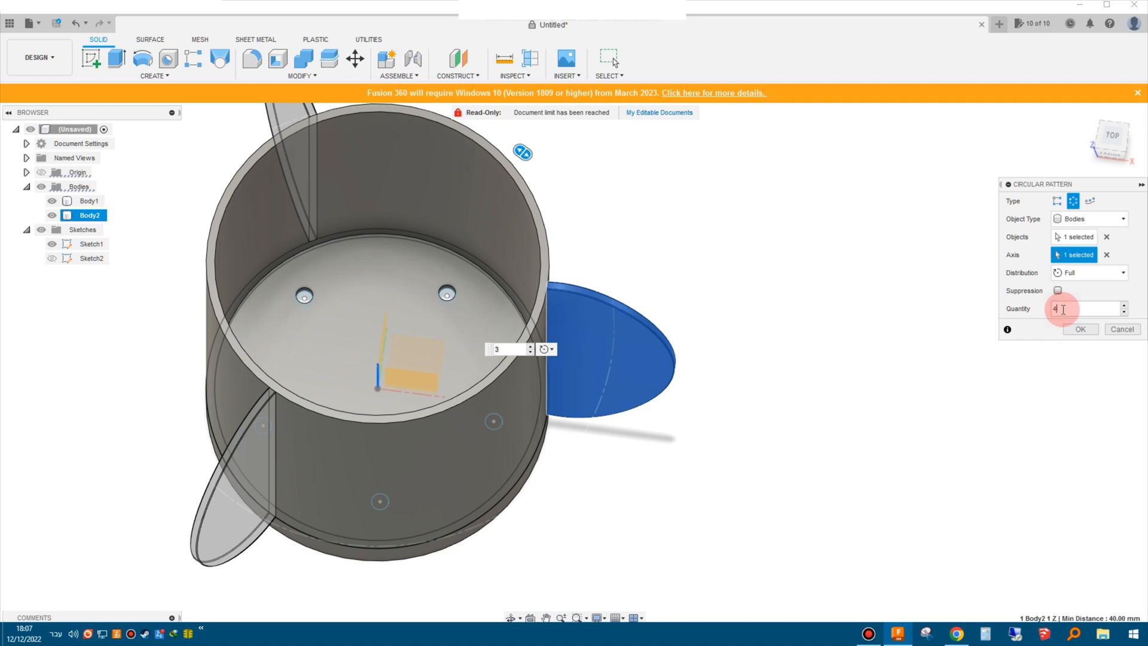
pyautogui.write('0')
pyautogui.press('Return')
# Combine the cup body with all 40 patterned fin bodies using the Join operation, with the cup as the target.
pyautogui.scroll(-2, 712, 447)
pyautogui.click(90, 215)
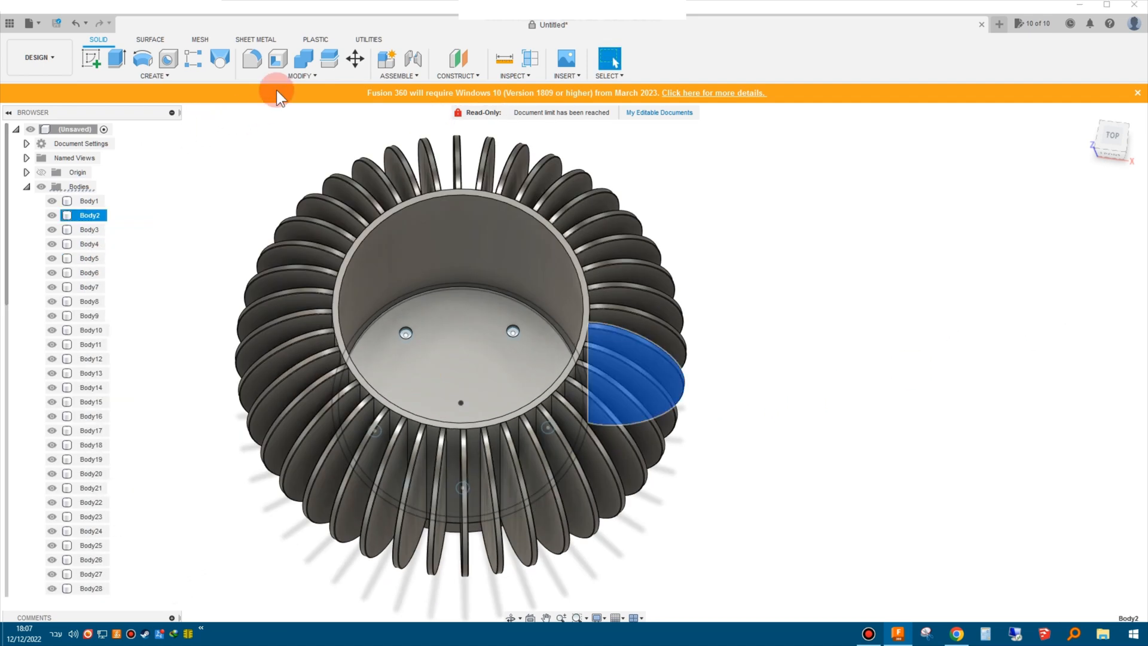
pyautogui.click(299, 58)
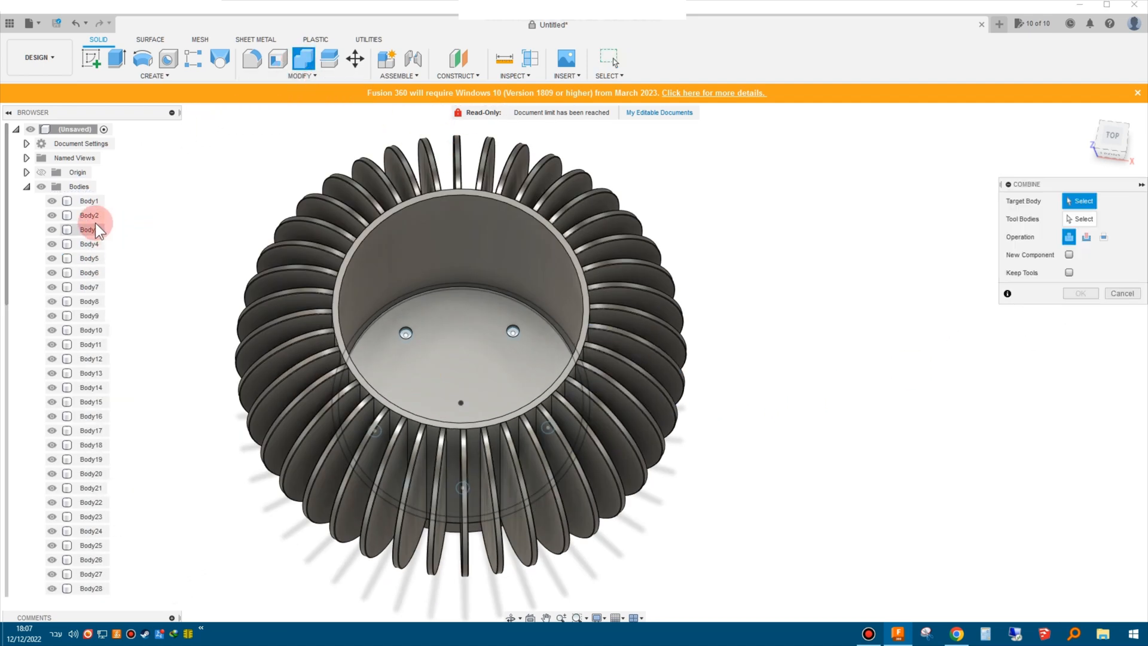
pyautogui.click(88, 201)
pyautogui.click(1084, 220)
pyautogui.click(86, 217)
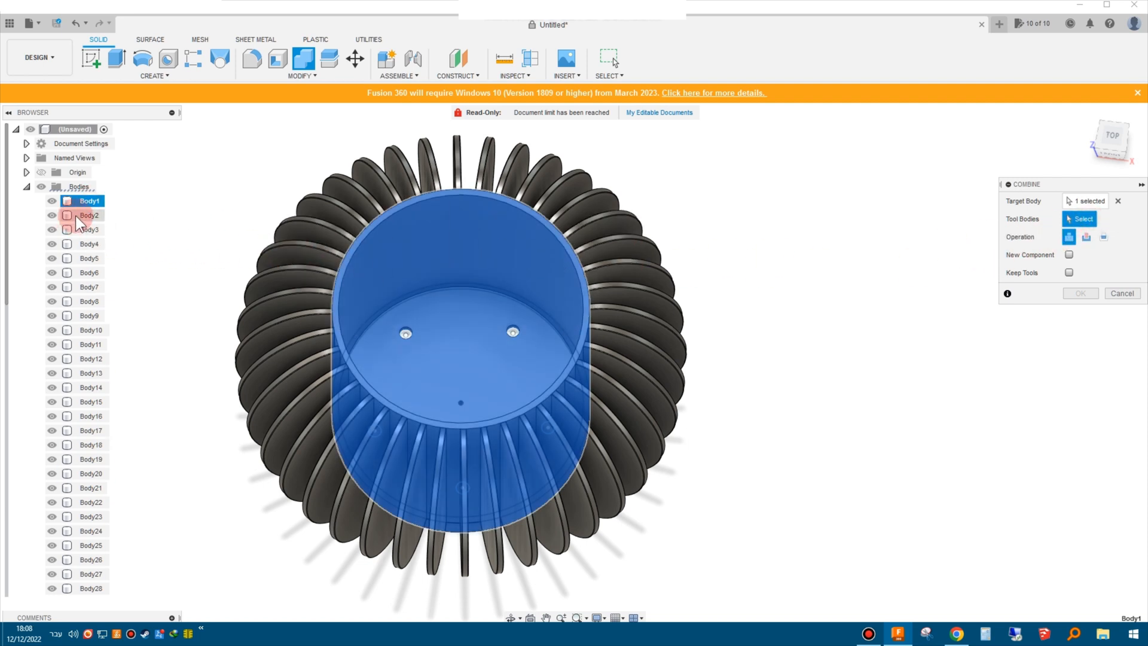
pyautogui.scroll(-4, 81, 441)
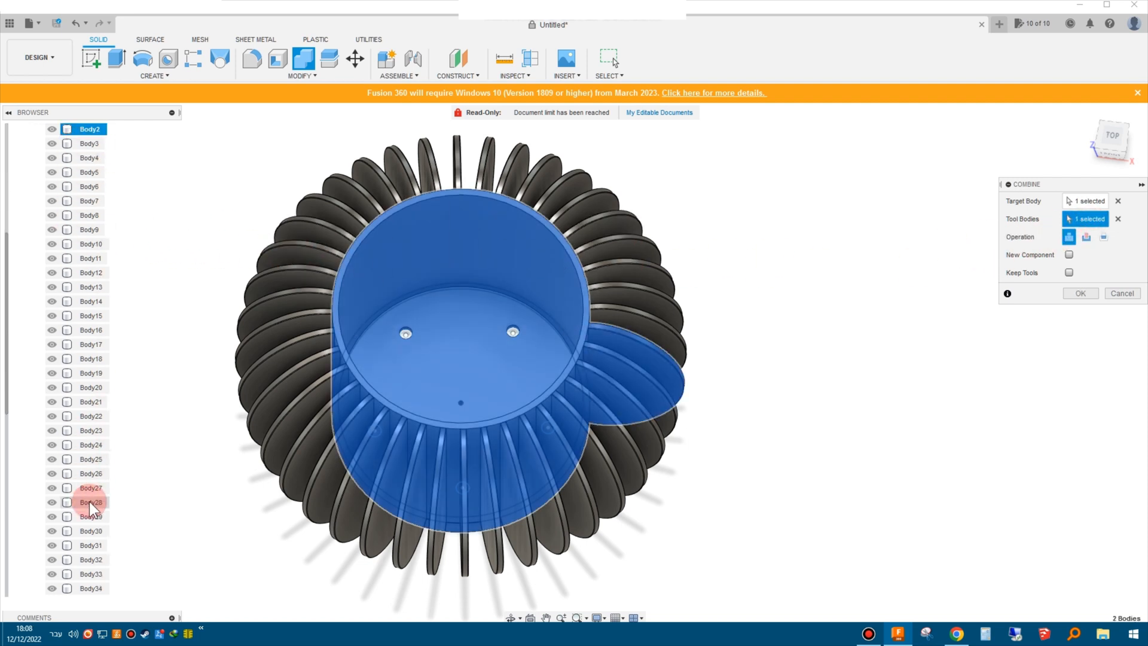
pyautogui.scroll(-2, 87, 545)
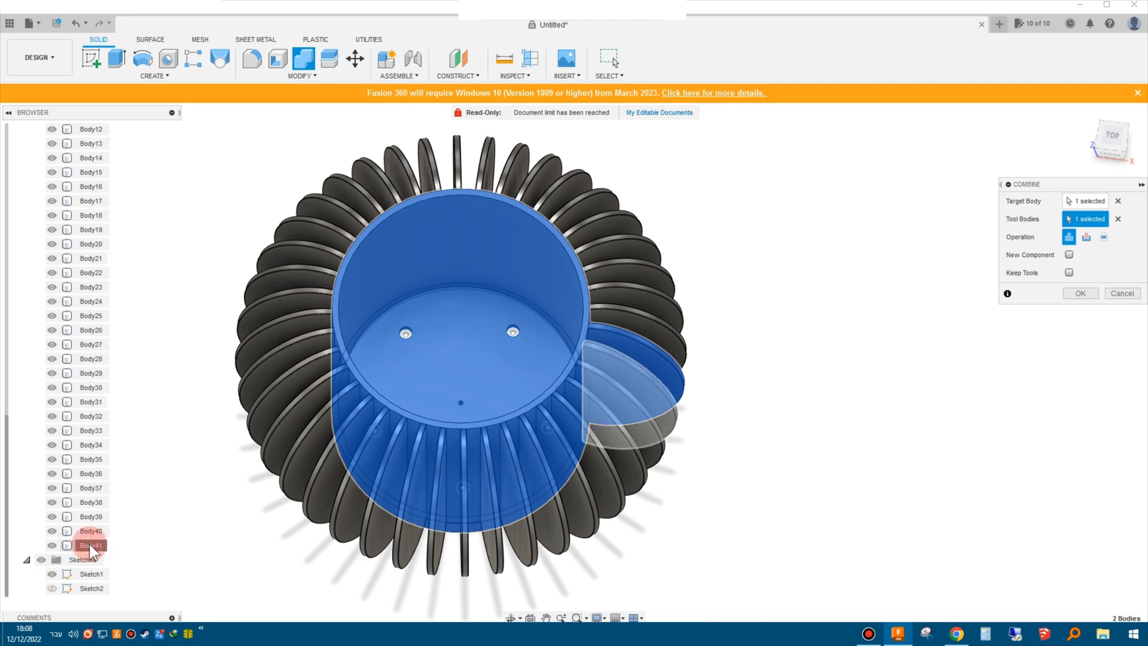
pyautogui.keyDown('shift'); pyautogui.click(89, 545); pyautogui.keyUp('shift')
pyautogui.scroll(-5, 147, 513)
pyautogui.scroll(2, 96, 382)
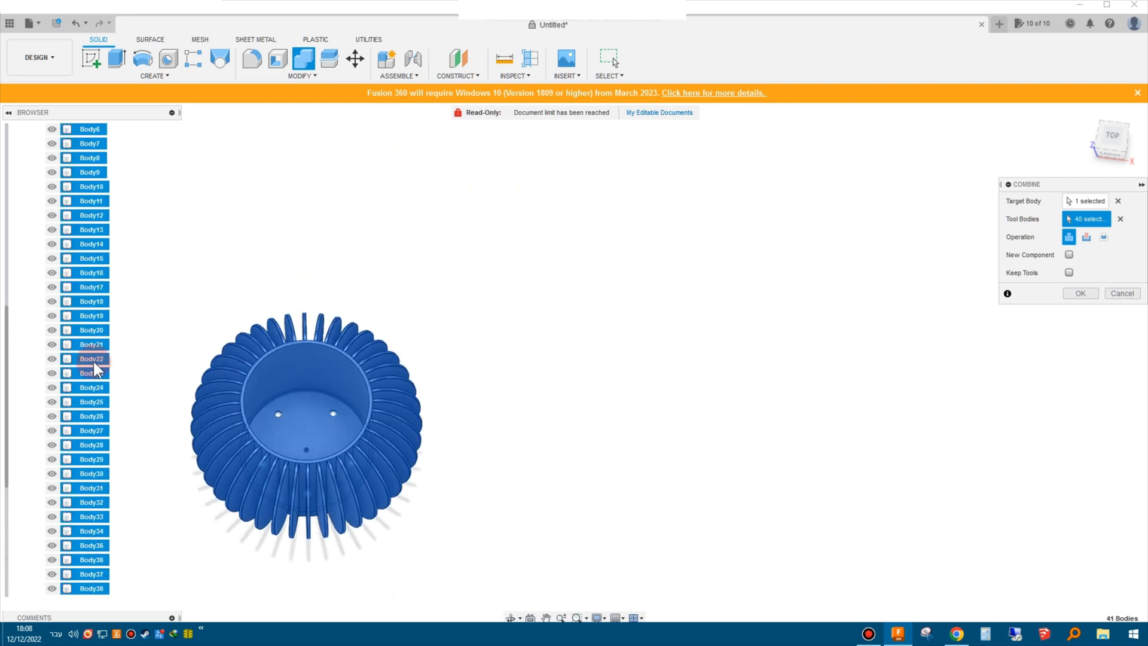
pyautogui.scroll(4, 90, 333)
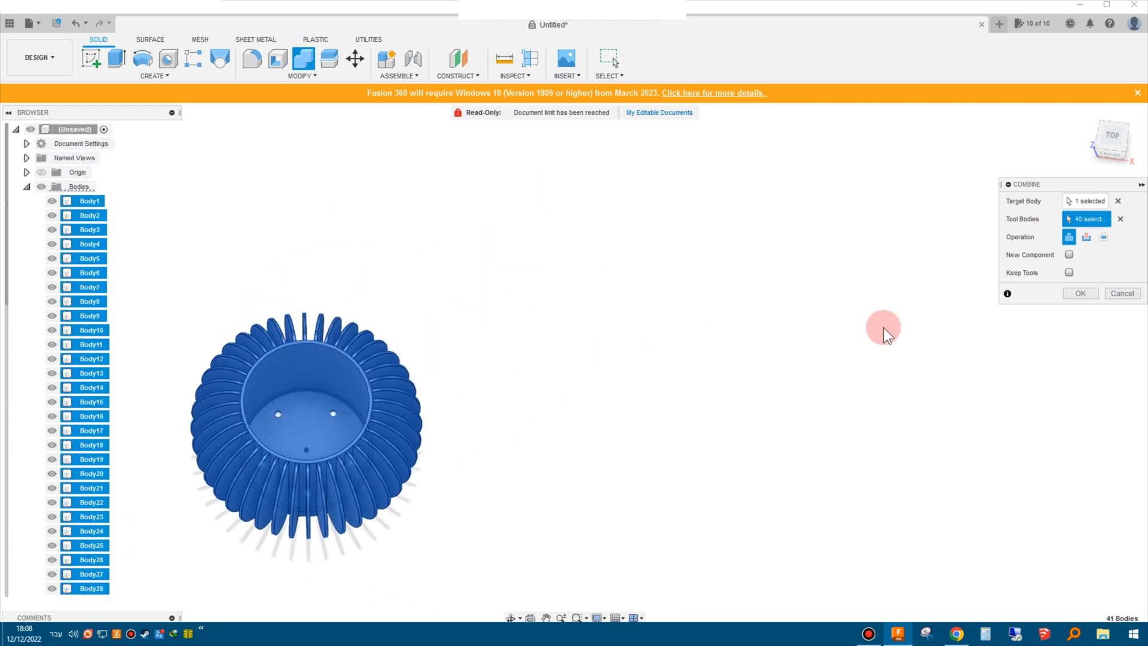
pyautogui.click(1067, 296)
# Hide Sketch1, which holds the base outline and hole circles.
pyautogui.keyDown('shift'); pyautogui.moveTo(539, 320); pyautogui.dragTo(533, 250, button='middle'); pyautogui.keyUp('shift')
pyautogui.moveTo(499, 351); pyautogui.dragTo(674, 239, button='middle')
pyautogui.moveTo(317, 318)
pyautogui.keyDown('shift'); pyautogui.mouseDown(button='middle')
pyautogui.moveTo(311, 299)
pyautogui.moveTo(353, 277)
pyautogui.mouseUp(button='middle'); pyautogui.keyUp('shift')
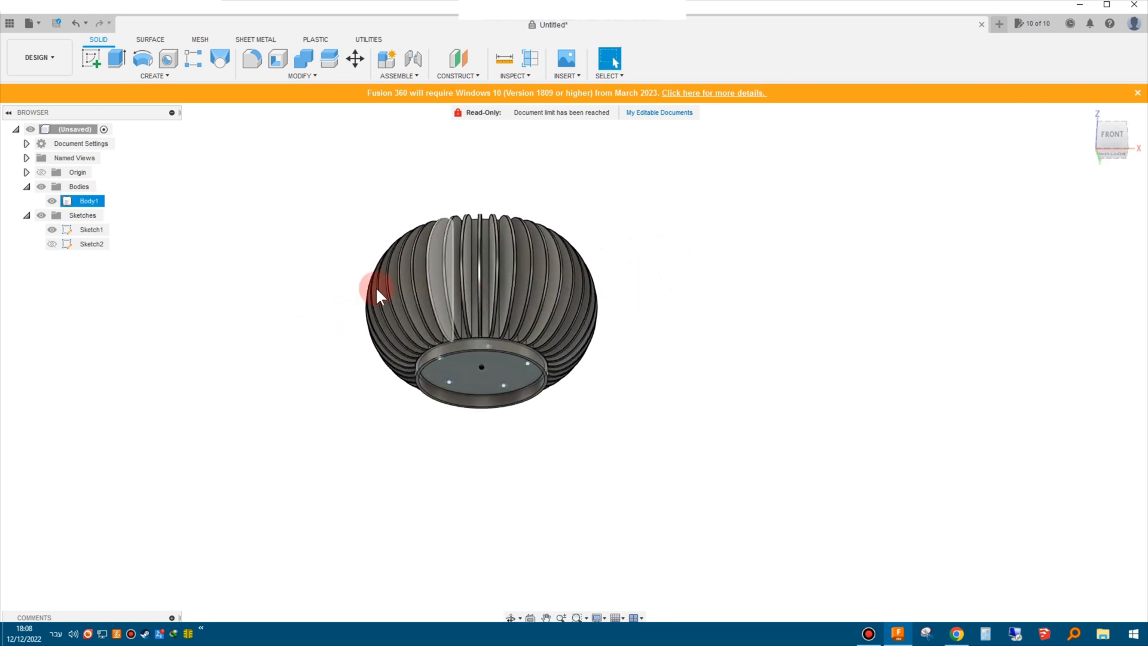
pyautogui.click(96, 235)
pyautogui.click(52, 229)
# Sketch an 81 mm diameter circle centred on the cup's axis, on the bottom rim plane of the cup's underside.
pyautogui.keyDown('shift'); pyautogui.moveTo(638, 328); pyautogui.dragTo(629, 277, button='middle'); pyautogui.keyUp('shift')
pyautogui.scroll(4, 385, 404)
pyautogui.scroll(1, 463, 329)
pyautogui.keyDown('shift'); pyautogui.moveTo(479, 314); pyautogui.dragTo(491, 274, button='middle'); pyautogui.keyUp('shift')
pyautogui.moveTo(599, 223); pyautogui.dragTo(568, 341, button='middle')
pyautogui.scroll(2, 568, 341)
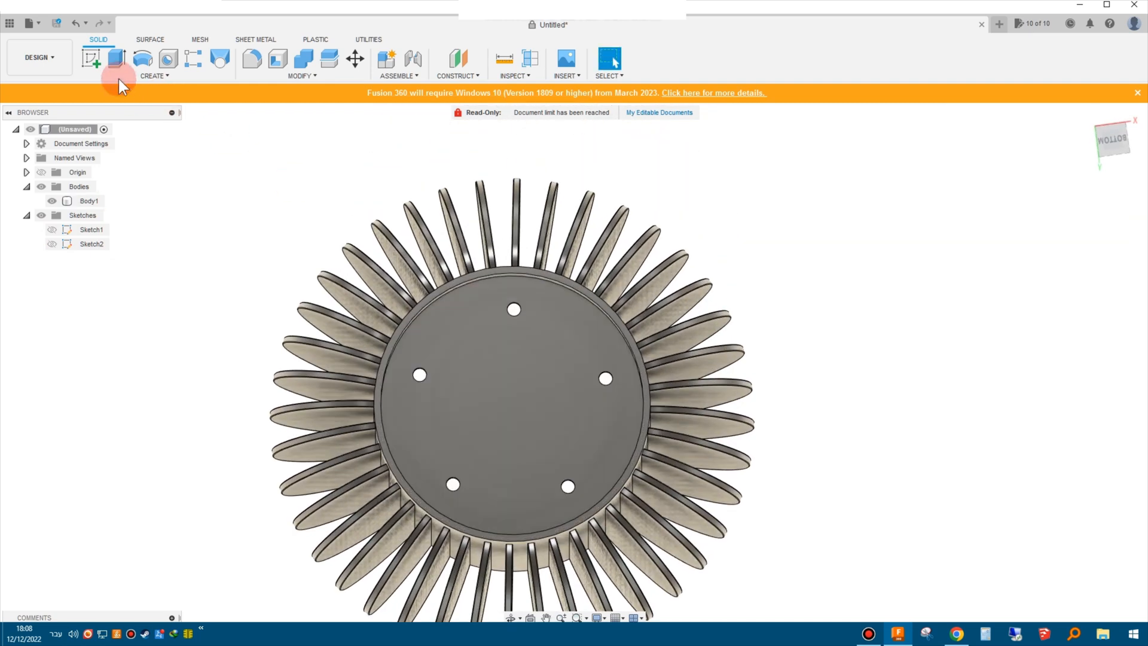
pyautogui.click(96, 48)
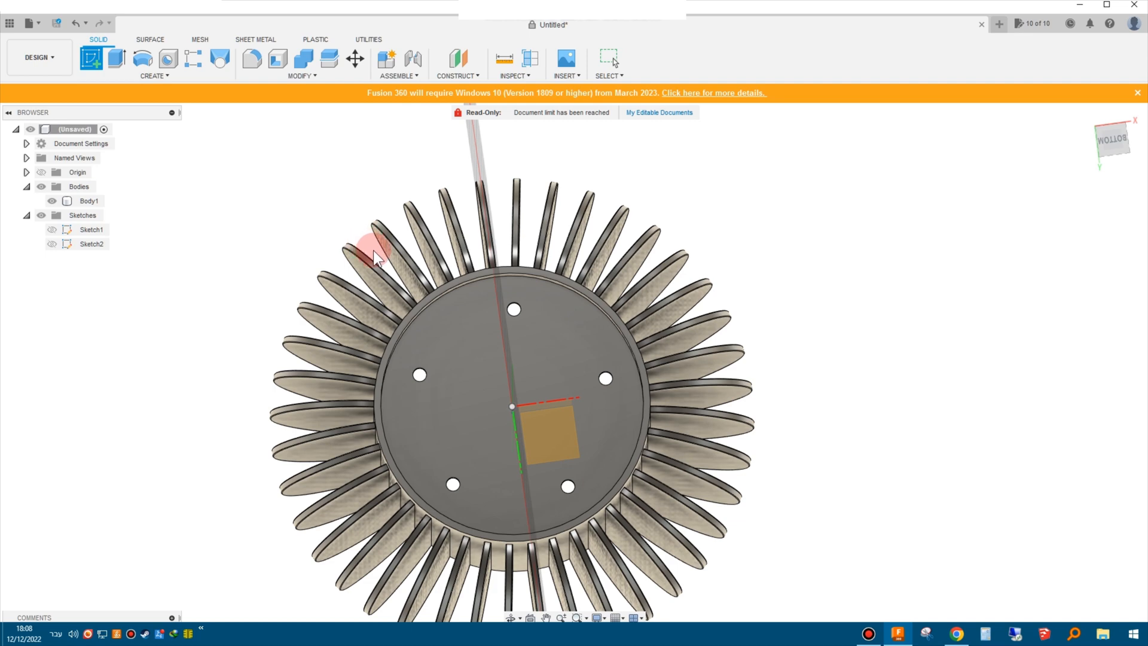
pyautogui.click(454, 335)
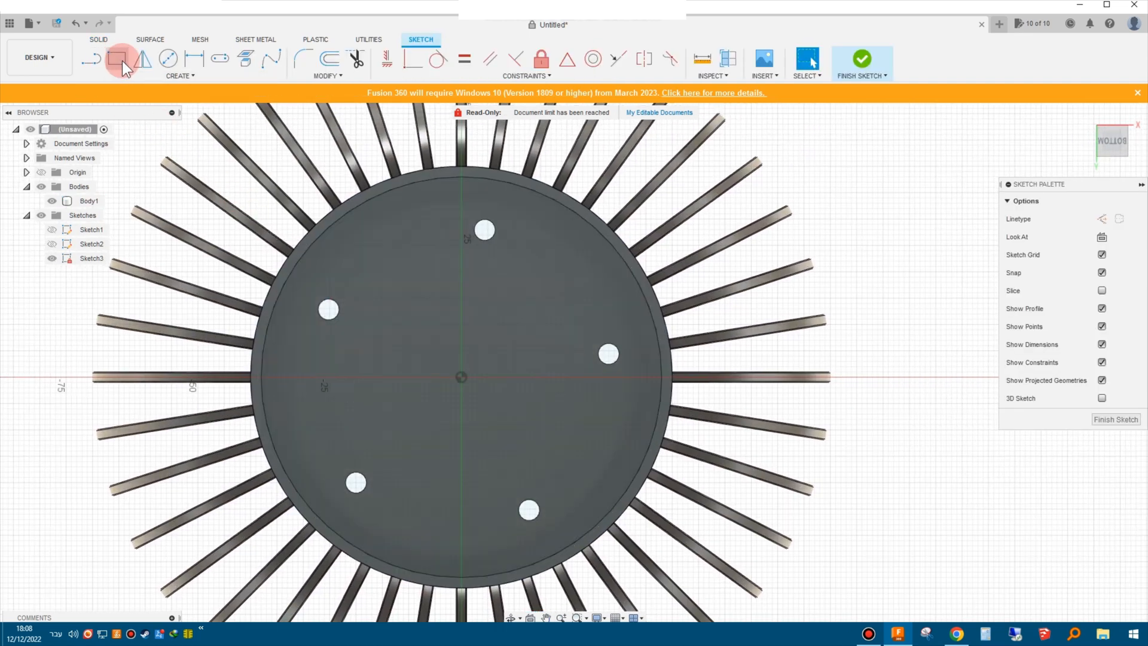
pyautogui.click(165, 60)
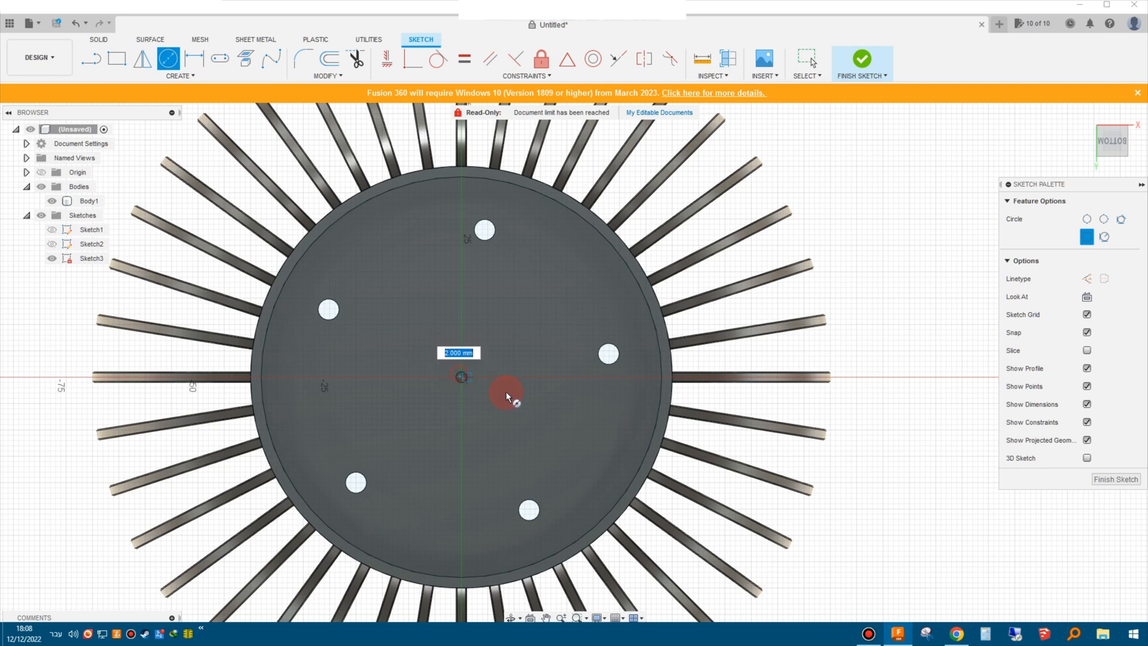
pyautogui.write('81')
pyautogui.press('Return')
pyautogui.press('Escape')
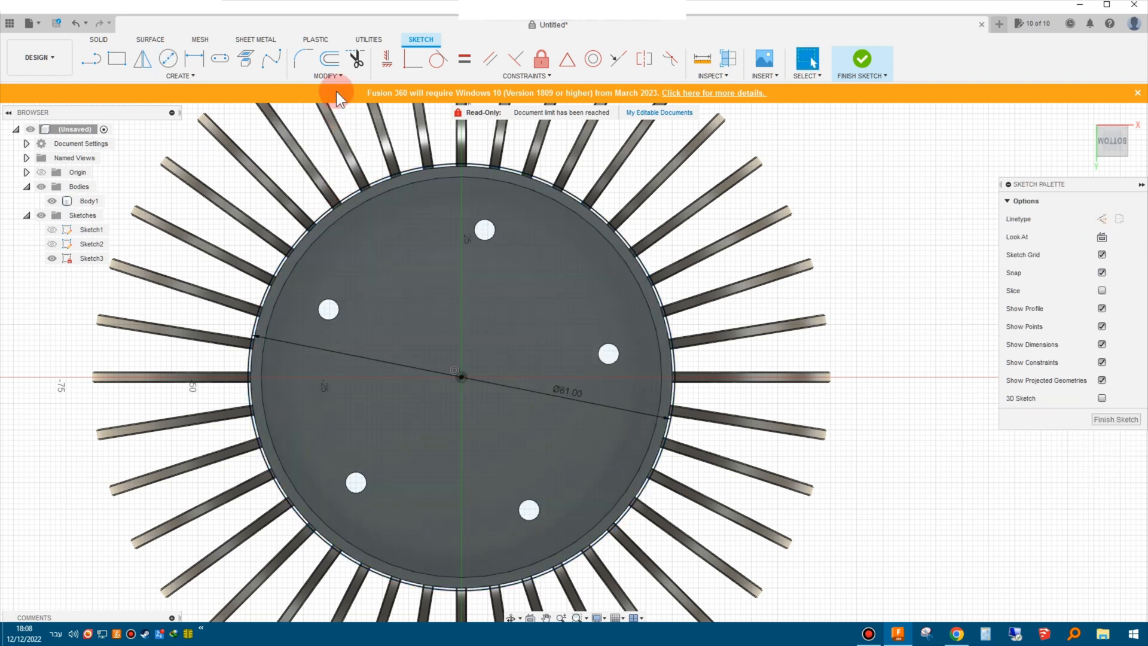
# Offset the 81 mm circle outward by about 2 mm and finish the sketch.
pyautogui.click(330, 60)
pyautogui.click(357, 185)
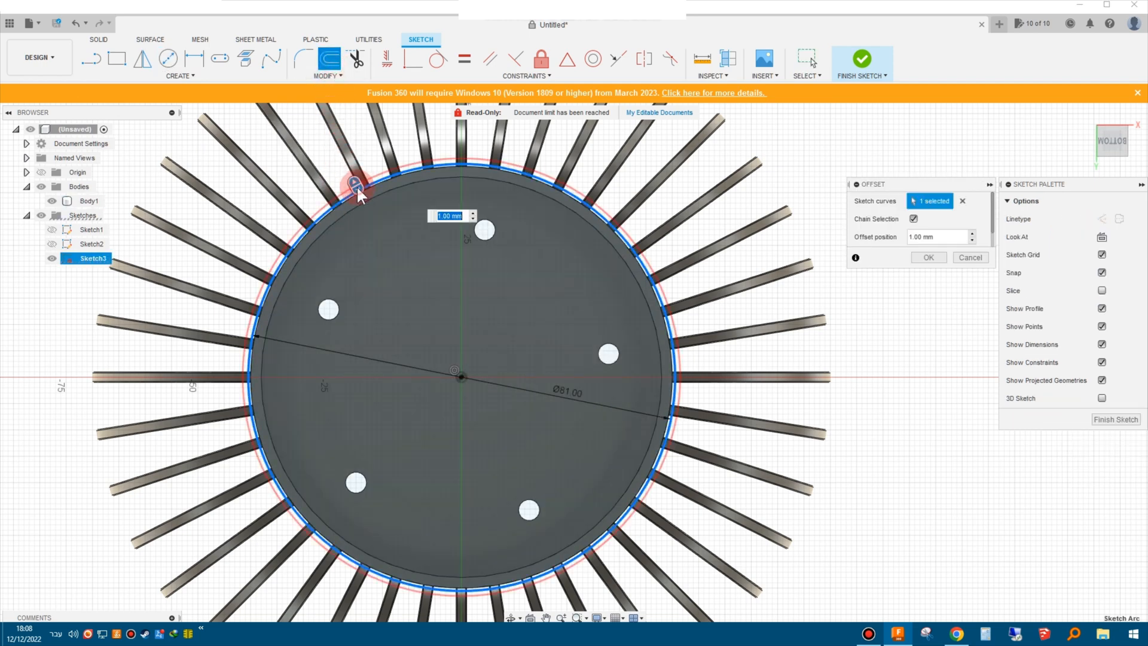
pyautogui.press('Return')
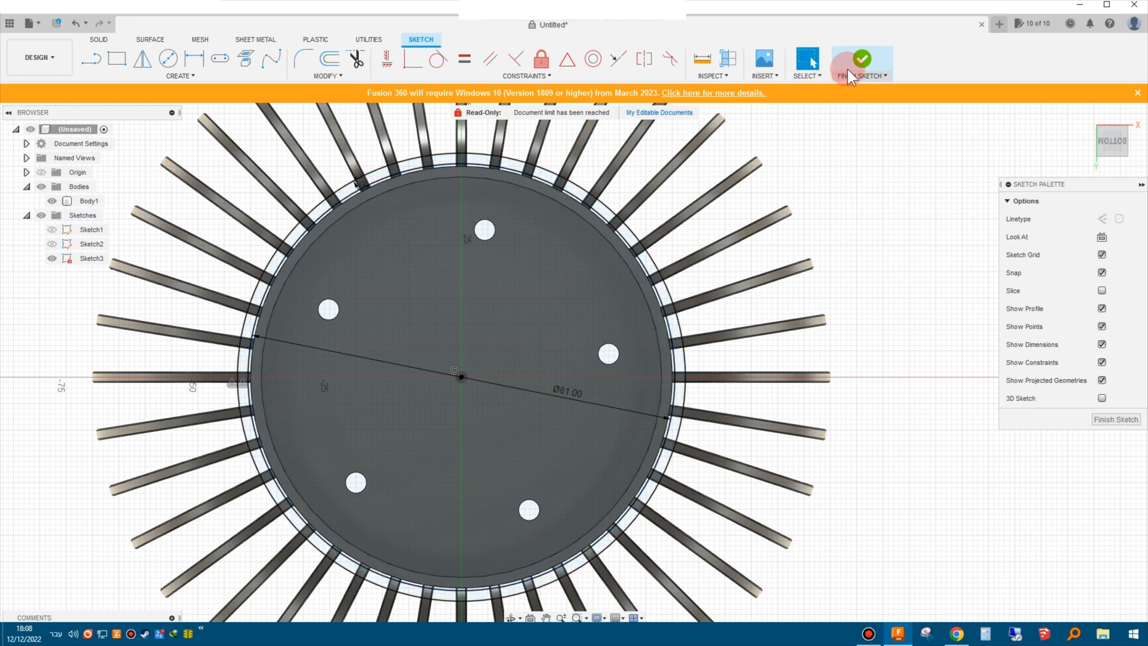
pyautogui.click(864, 60)
pyautogui.click(755, 226)
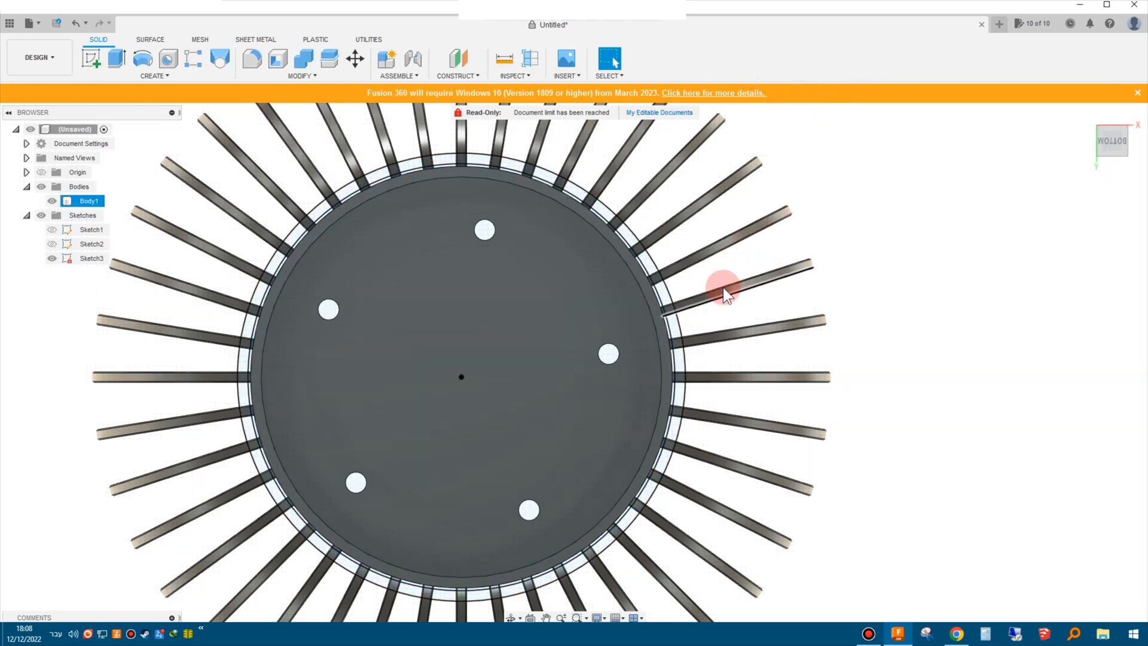
# Extrude all four profiles inside the offset circle 2 mm downward as a new body, forming a disc under the cup.
pyautogui.keyDown('shift'); pyautogui.moveTo(730, 293); pyautogui.dragTo(730, 346, button='middle'); pyautogui.keyUp('shift')
pyautogui.scroll(8, 395, 352)
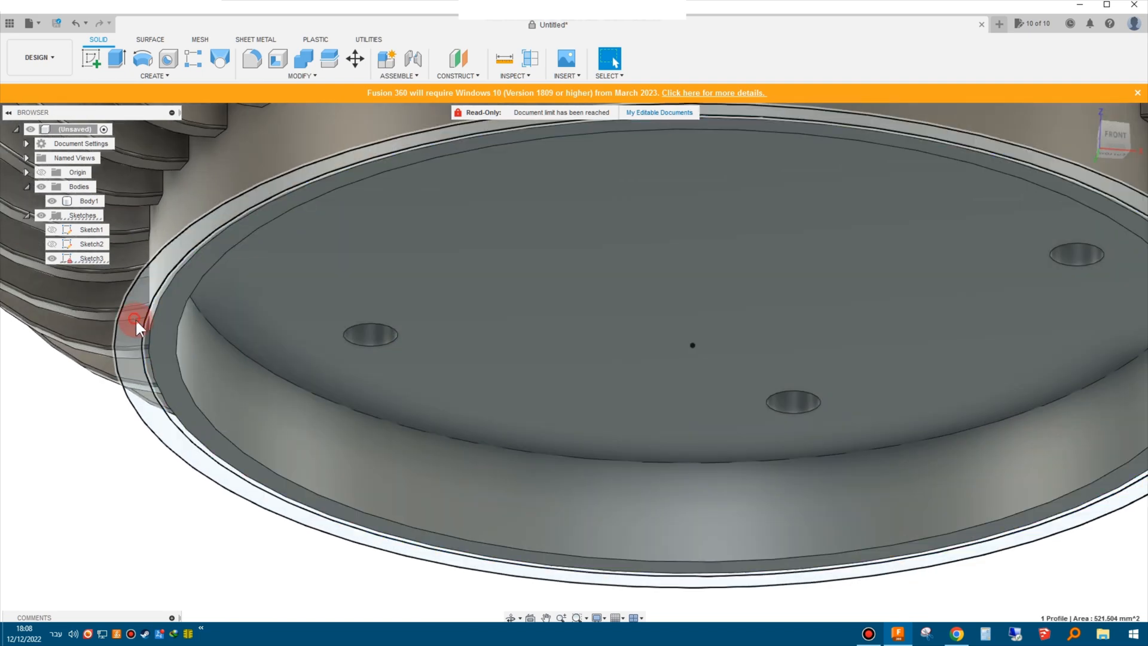
pyautogui.click(134, 317)
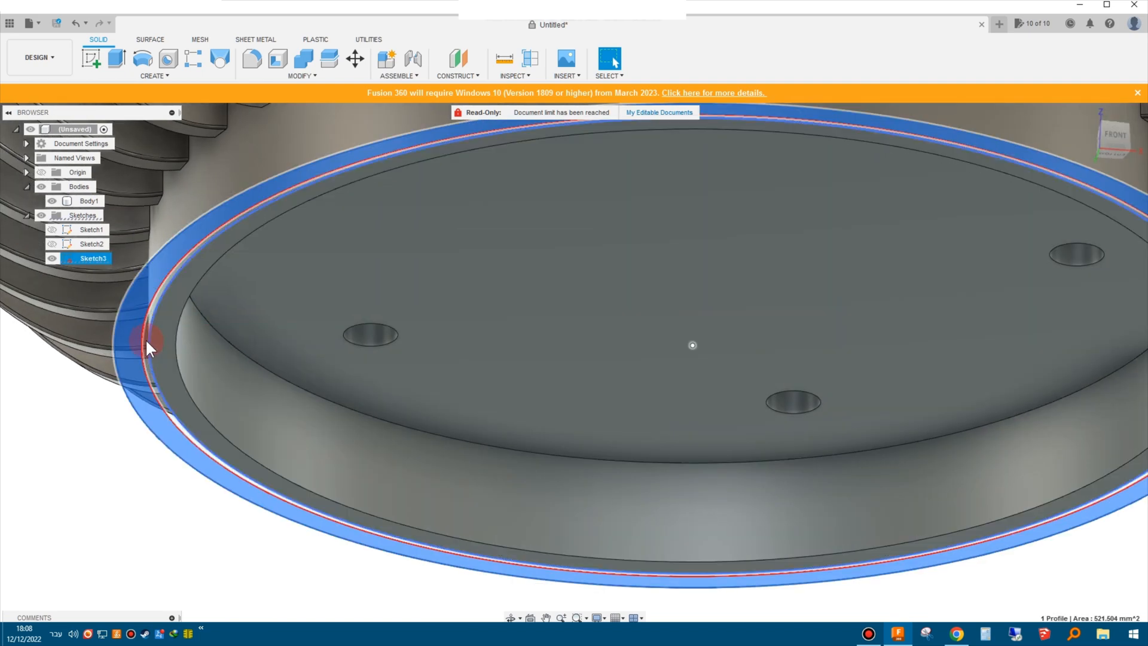
pyautogui.scroll(5, 146, 339)
pyautogui.keyDown('ctrl'); pyautogui.click(146, 335); pyautogui.keyUp('ctrl')
pyautogui.keyDown('ctrl'); pyautogui.click(170, 339); pyautogui.keyUp('ctrl')
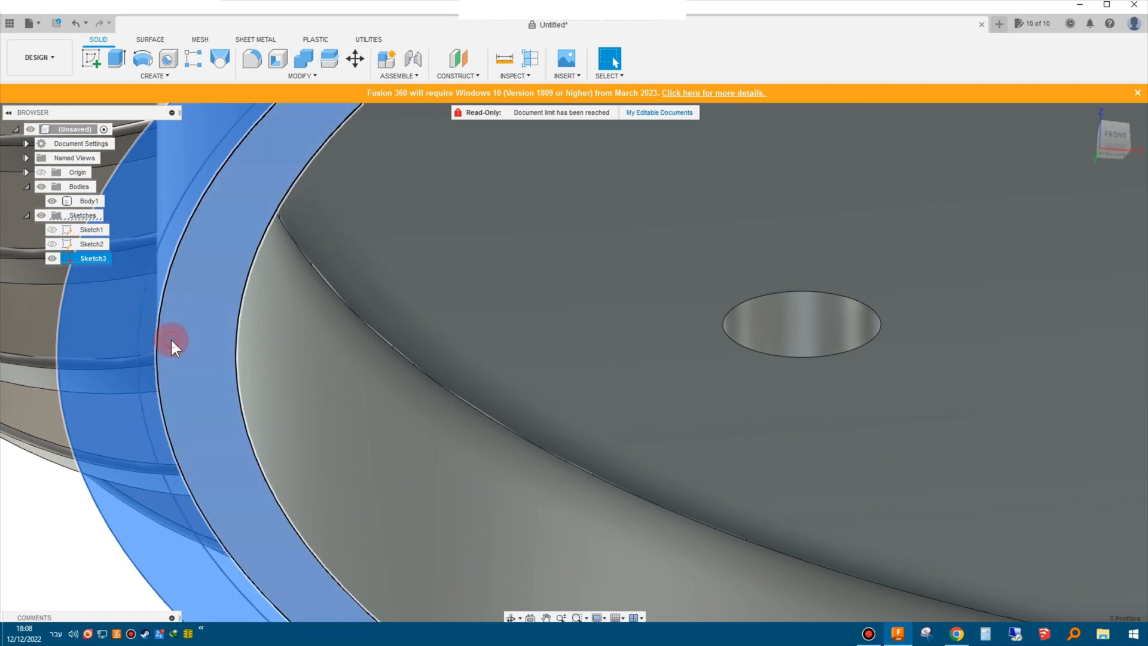
pyautogui.keyDown('ctrl'); pyautogui.click(352, 385); pyautogui.keyUp('ctrl')
pyautogui.scroll(-5, 380, 410)
pyautogui.scroll(-6, 392, 410)
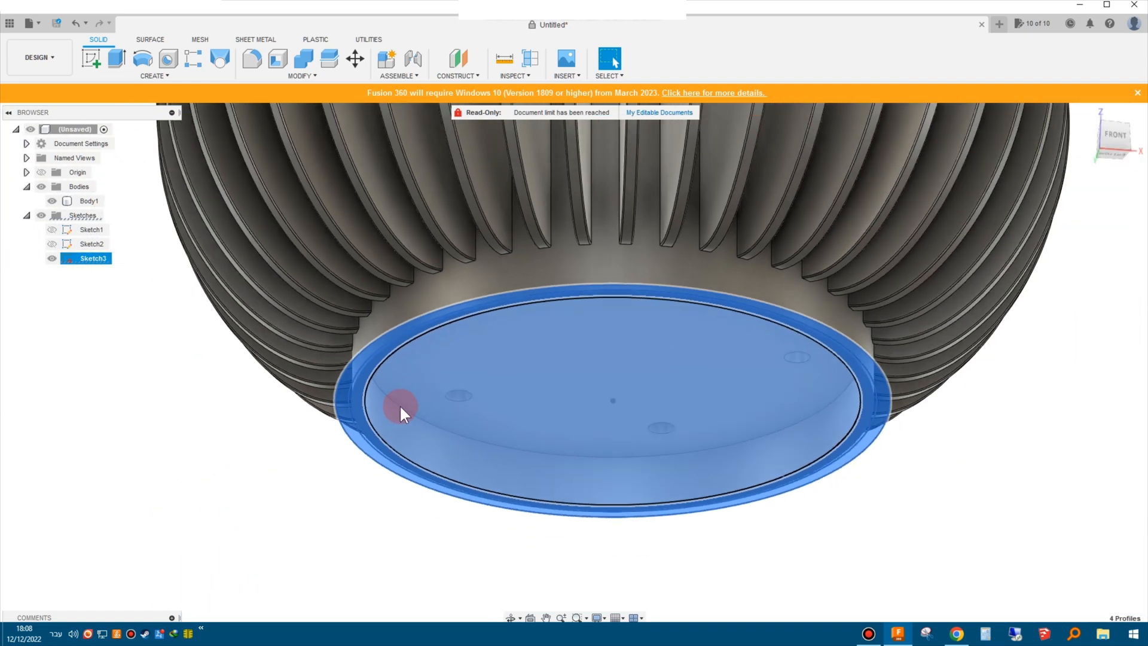
pyautogui.click(115, 60)
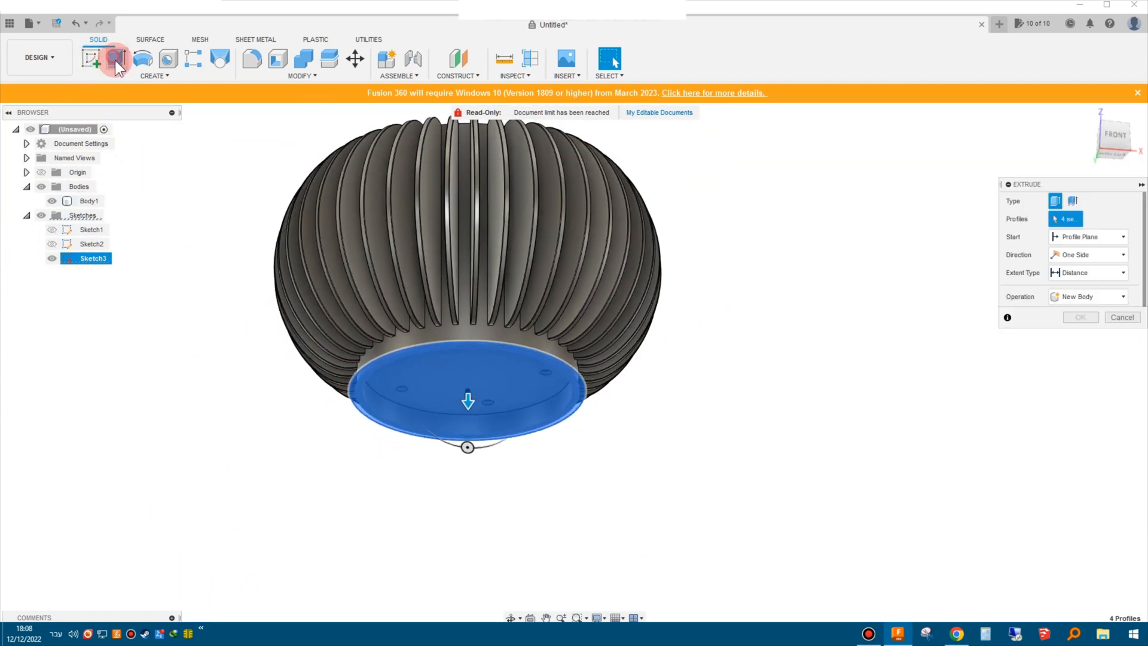
pyautogui.write('2')
pyautogui.press('Return')
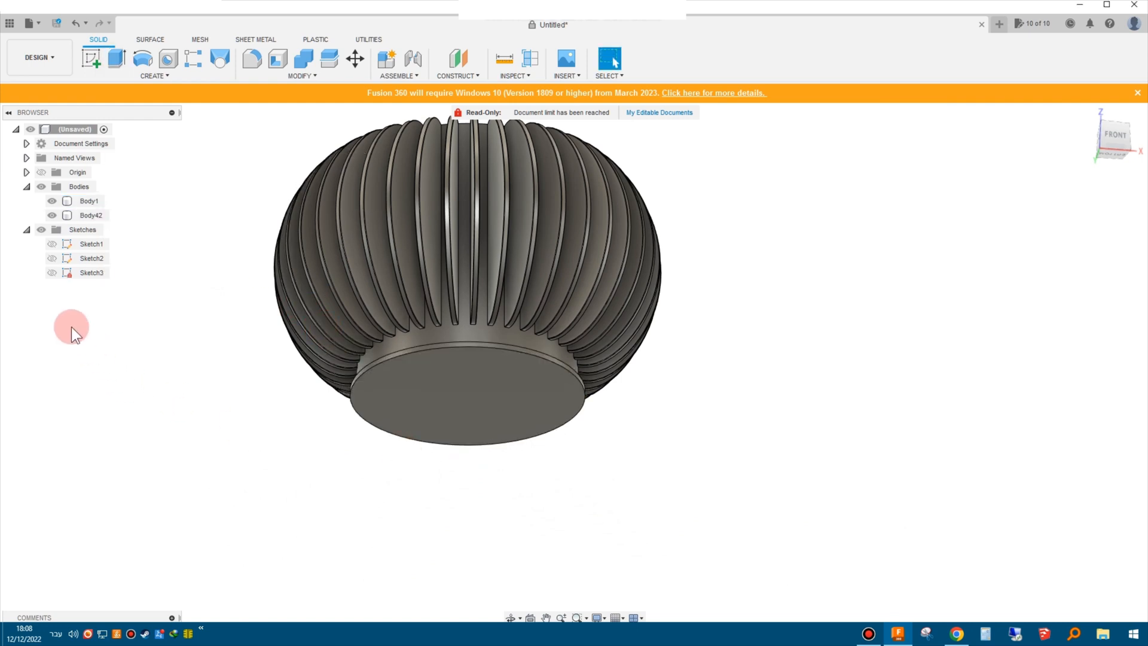
# Extrude the outer ring profile of Sketch3 upward to just below the fins, joined to the disc as the saucer's rim.
pyautogui.click(52, 272)
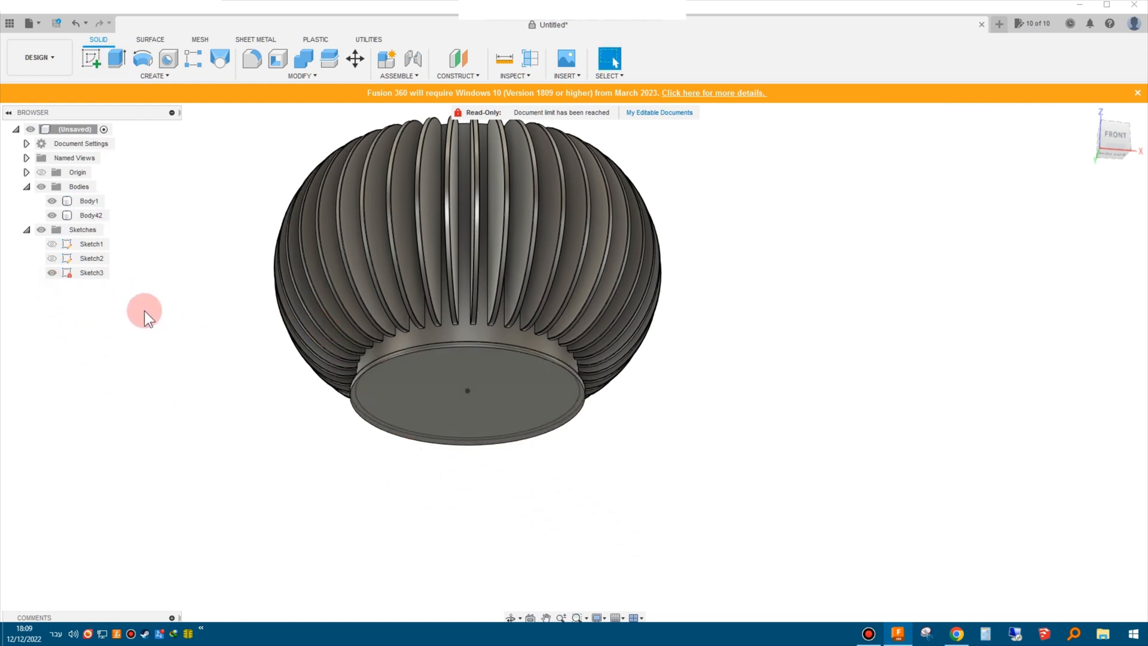
pyautogui.keyDown('shift'); pyautogui.moveTo(163, 299); pyautogui.dragTo(264, 387, button='middle'); pyautogui.keyUp('shift')
pyautogui.scroll(8, 338, 443)
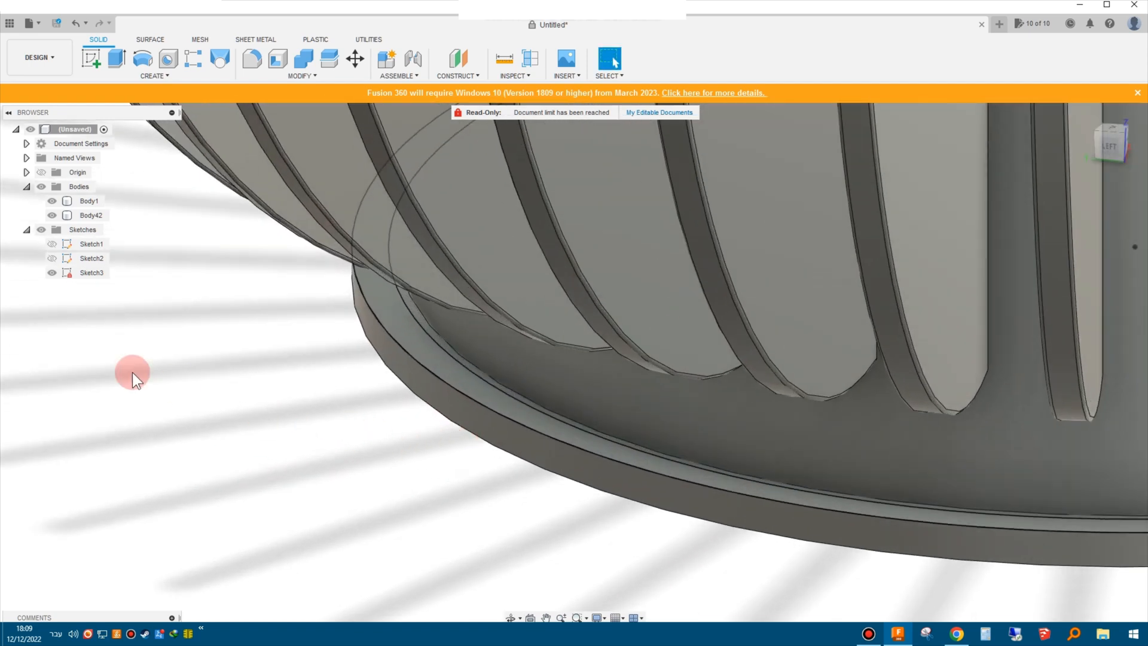
pyautogui.click(50, 272)
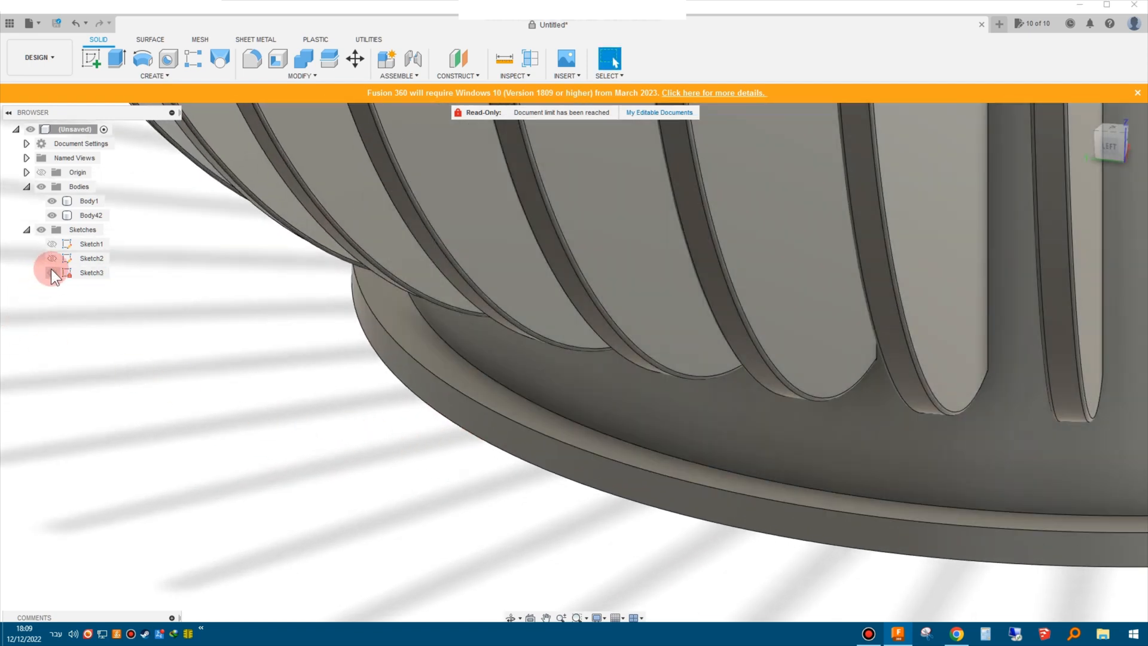
pyautogui.click(53, 216)
pyautogui.click(52, 274)
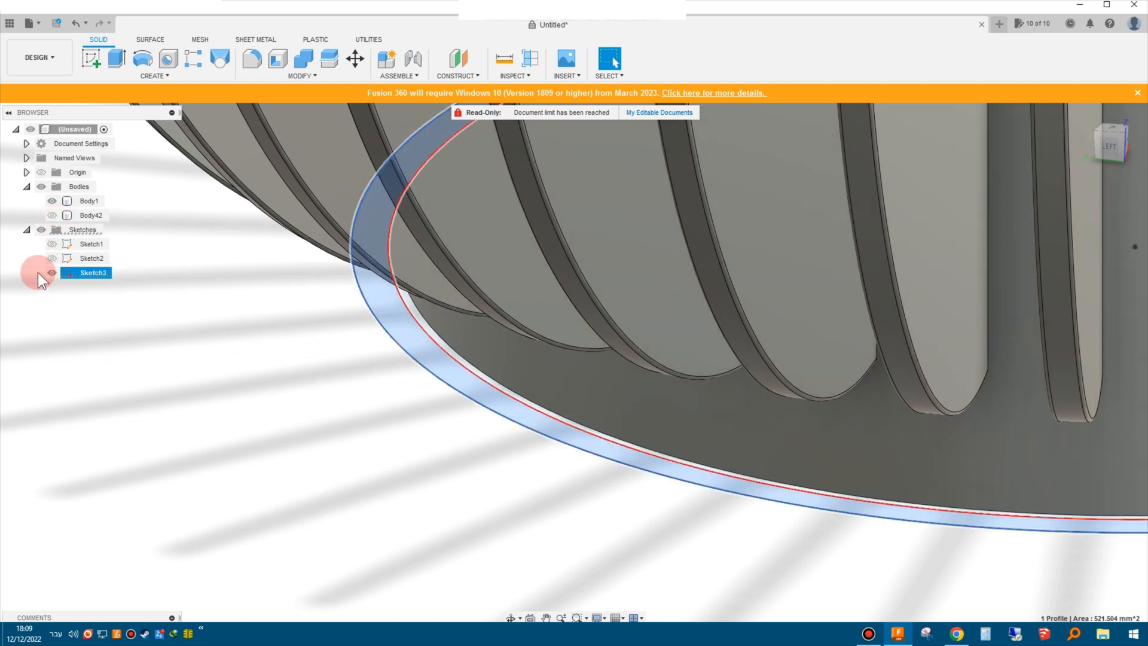
pyautogui.click(52, 216)
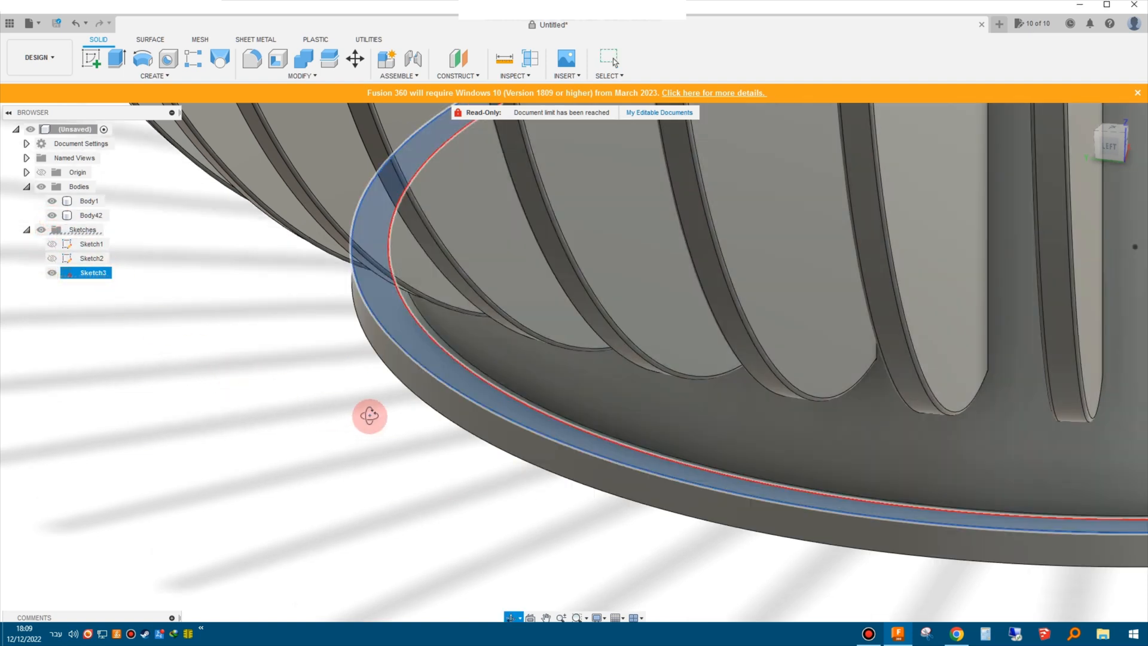
pyautogui.keyDown('shift'); pyautogui.moveTo(370, 420); pyautogui.dragTo(372, 387, button='middle'); pyautogui.keyUp('shift')
pyautogui.scroll(-6, 372, 388)
pyautogui.scroll(-2, 858, 310)
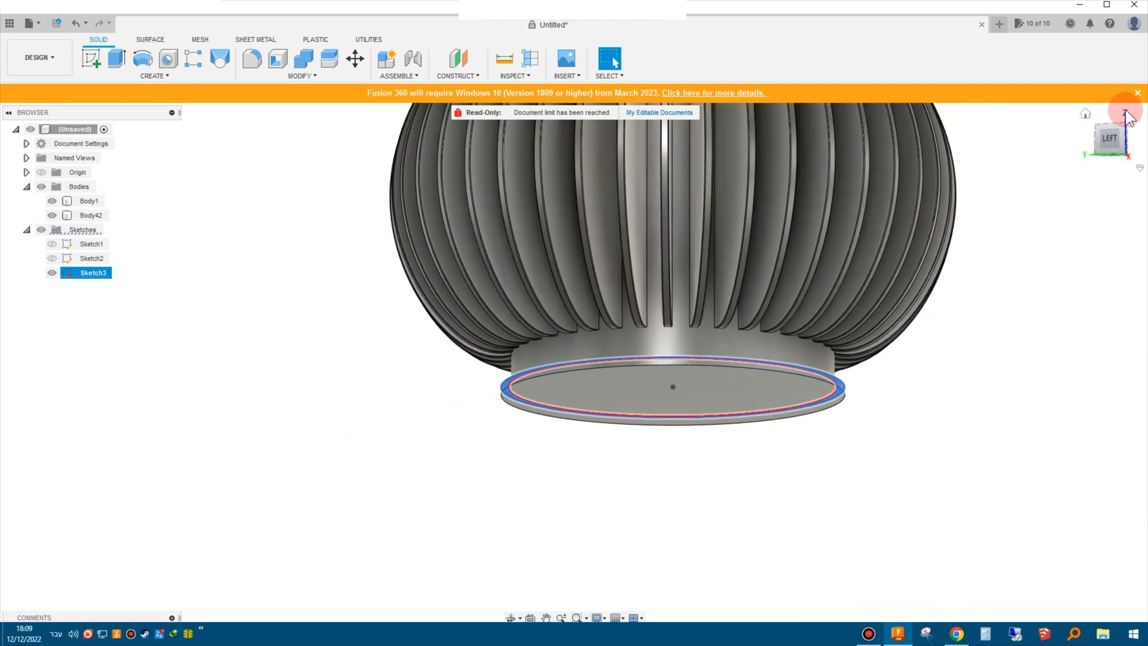
pyautogui.click(1109, 141)
pyautogui.moveTo(651, 287); pyautogui.dragTo(600, 406, button='middle')
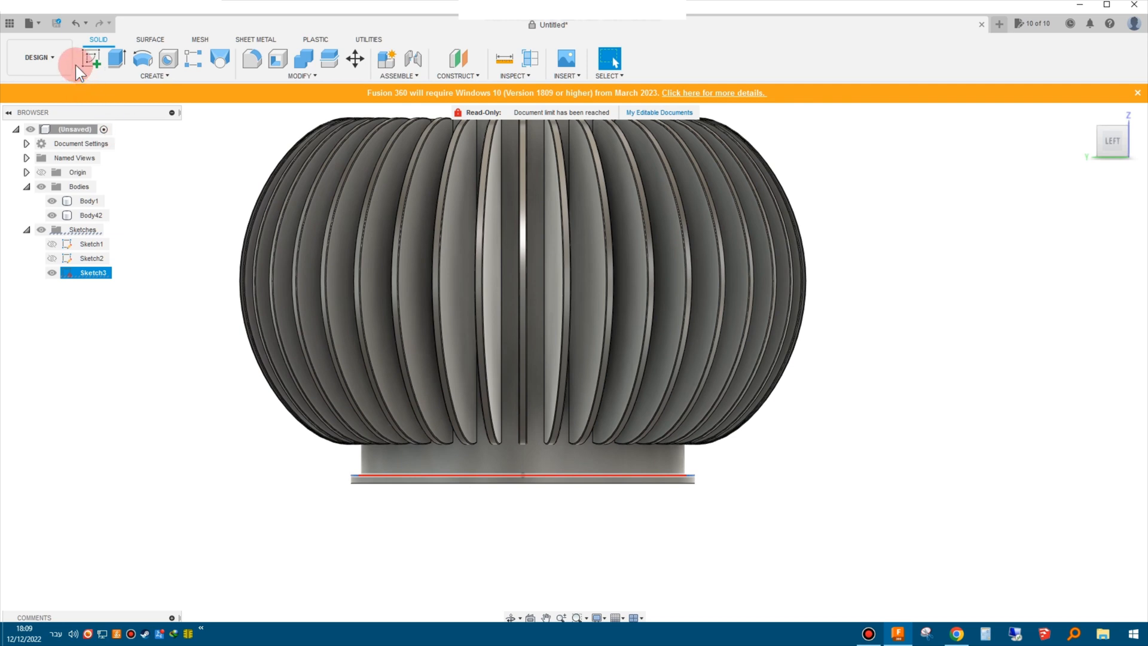
pyautogui.click(116, 59)
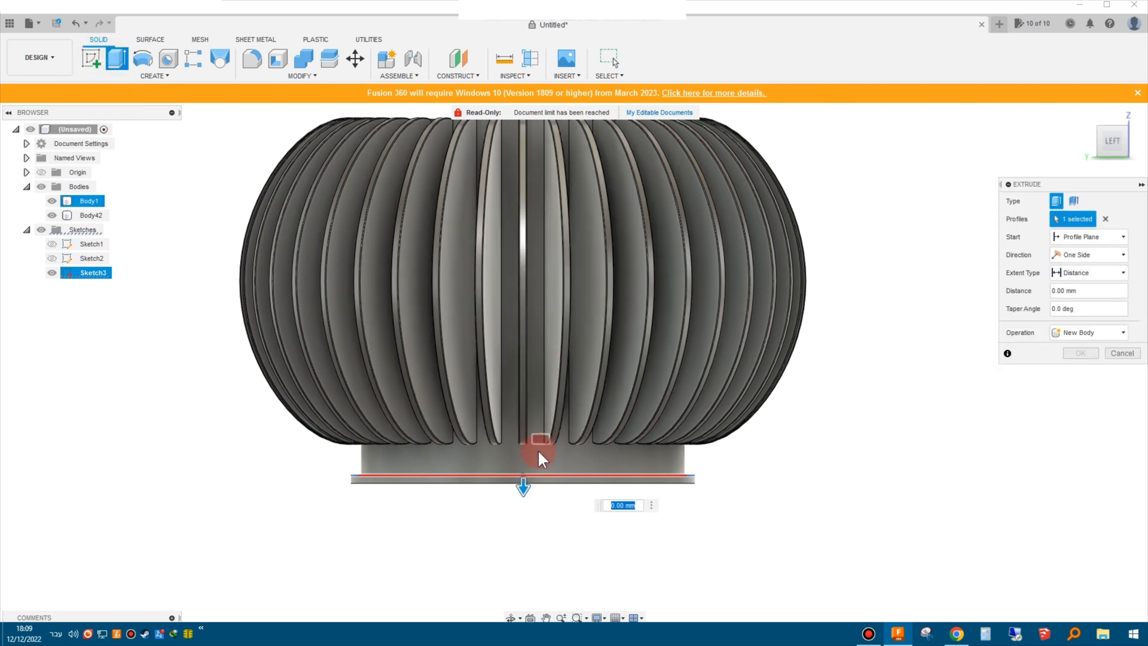
pyautogui.moveTo(524, 482); pyautogui.dragTo(524, 473)
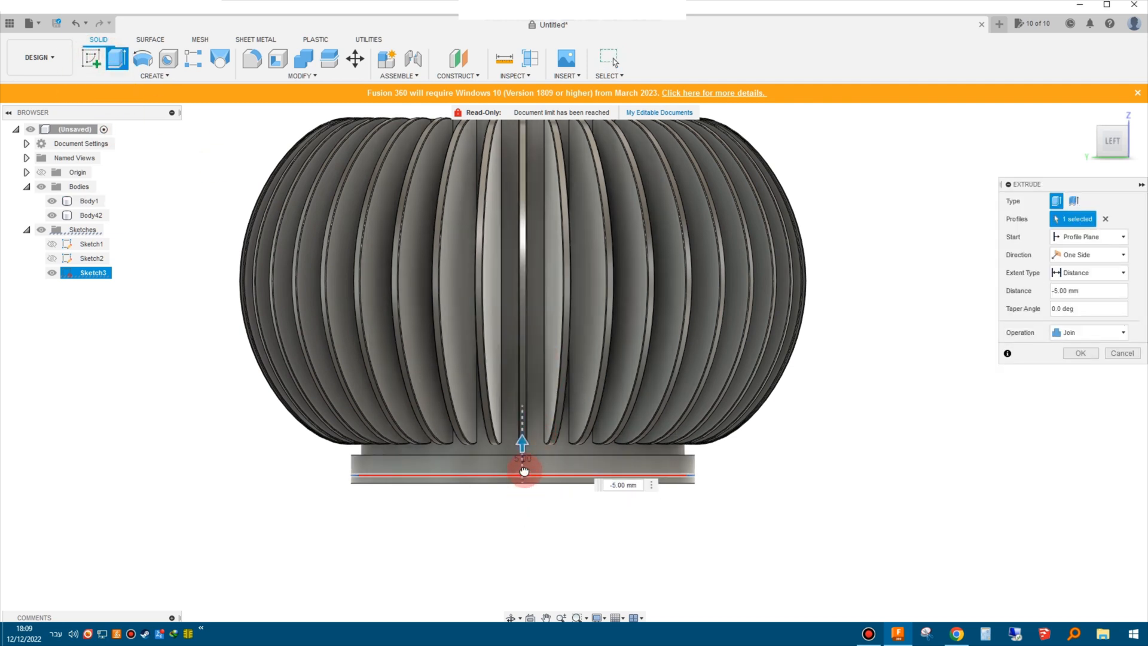
pyautogui.press('Return')
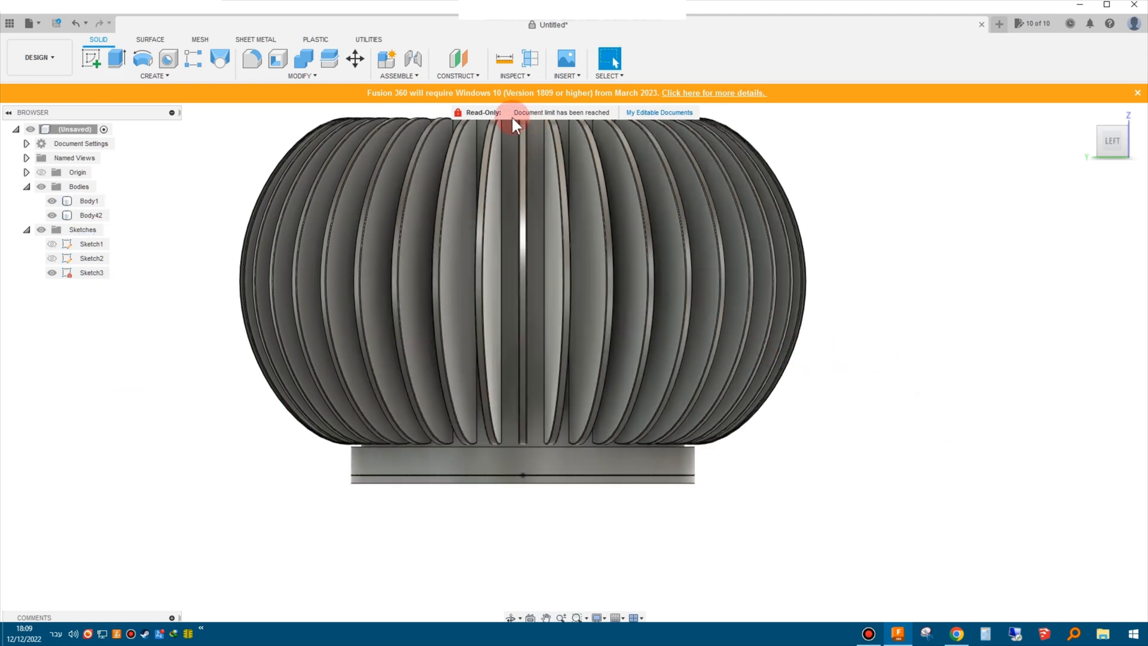
# Hide all sketches in the design.
pyautogui.click(40, 229)
pyautogui.moveTo(150, 354)
pyautogui.keyDown('shift'); pyautogui.mouseDown(button='middle')
pyautogui.moveTo(146, 366)
pyautogui.moveTo(199, 375)
pyautogui.mouseUp(button='middle'); pyautogui.keyUp('shift')
pyautogui.keyDown('shift'); pyautogui.moveTo(688, 275); pyautogui.dragTo(780, 367, button='middle'); pyautogui.keyUp('shift')
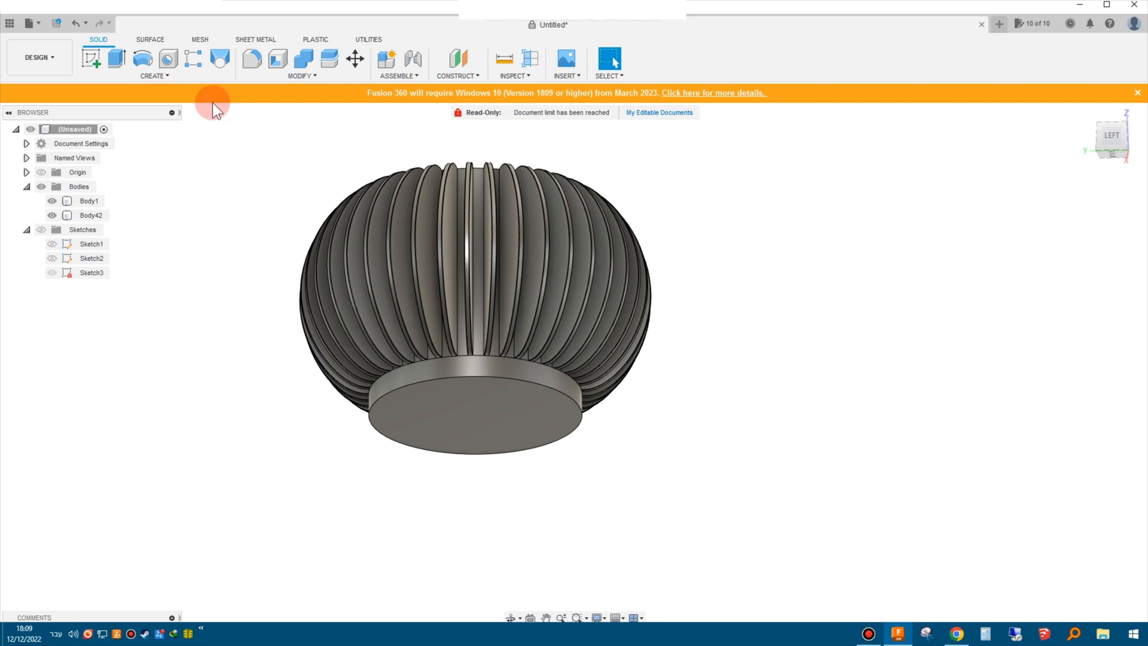
pyautogui.click(253, 59)
pyautogui.click(422, 378)
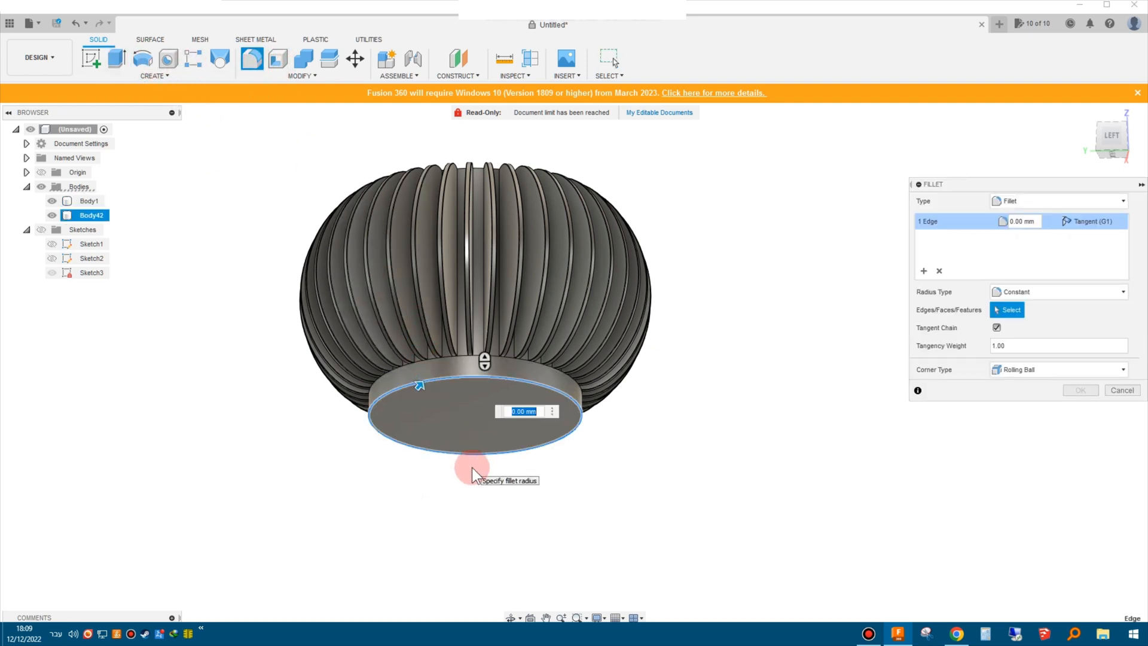
pyautogui.press('Escape')
# Hide the saucer body and fillet the two circular edges where the cup's wall meets its floor, inside and underneath.
pyautogui.keyDown('shift'); pyautogui.moveTo(746, 367); pyautogui.dragTo(793, 347, button='middle'); pyautogui.keyUp('shift')
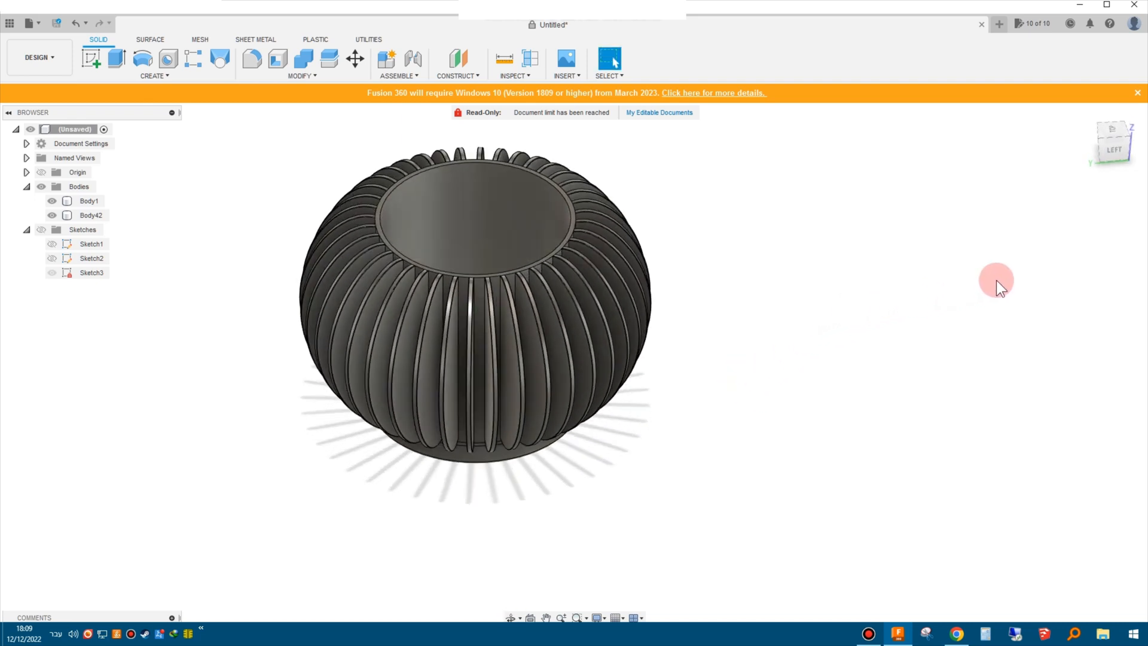
pyautogui.keyDown('shift'); pyautogui.moveTo(643, 266); pyautogui.dragTo(606, 293, button='middle'); pyautogui.keyUp('shift')
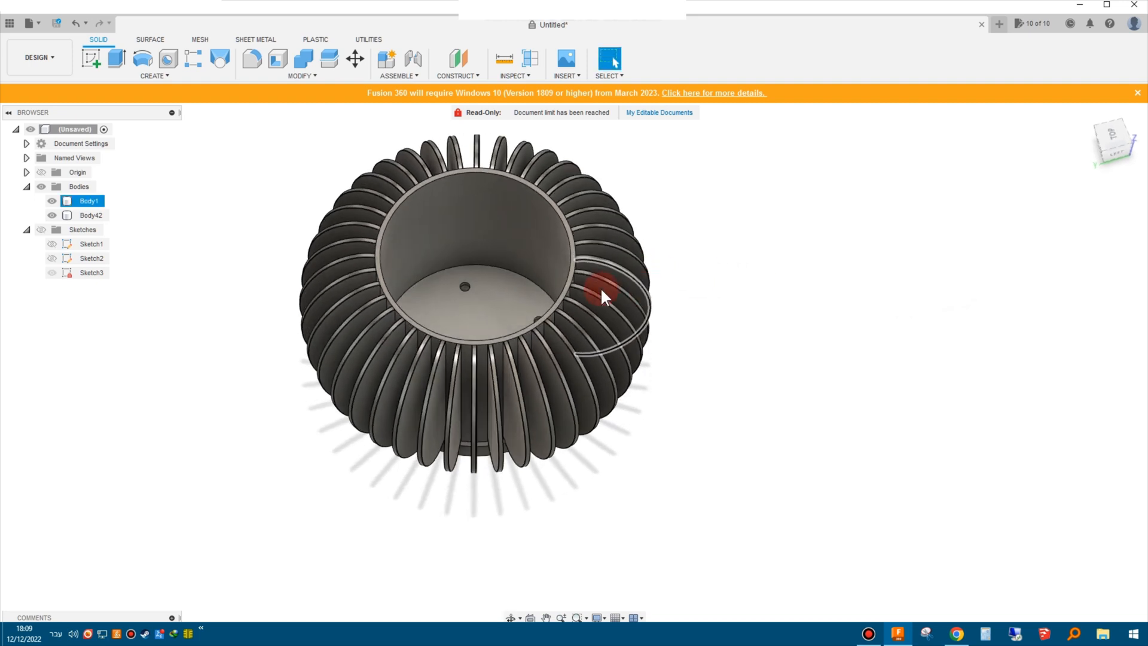
pyautogui.click(449, 285)
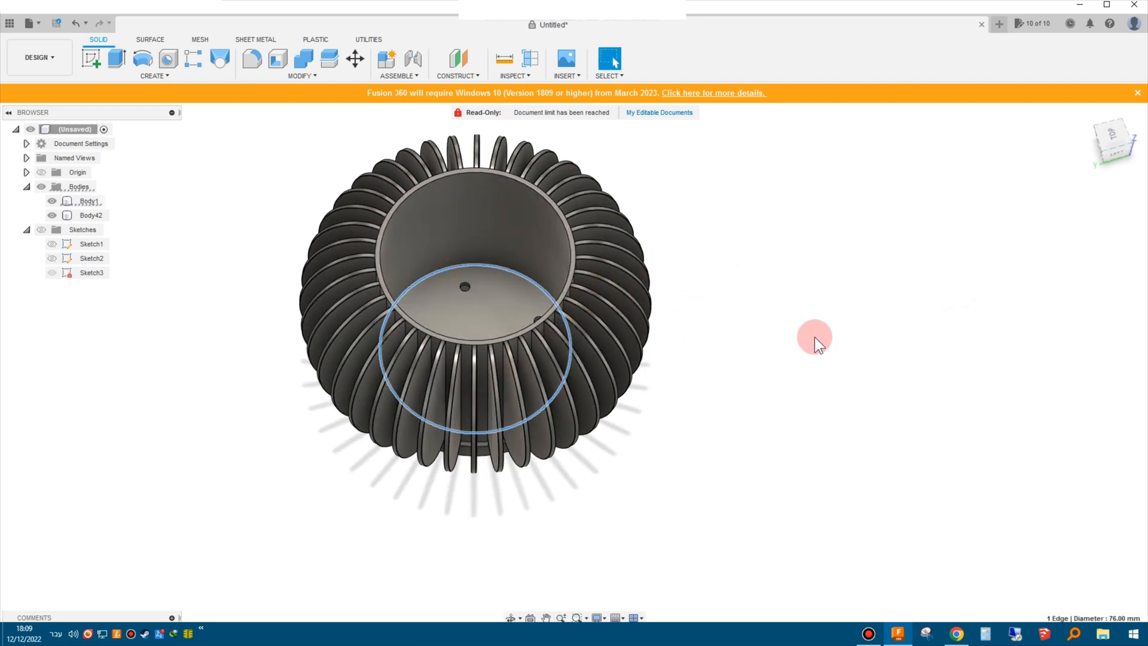
pyautogui.keyDown('shift'); pyautogui.moveTo(818, 336); pyautogui.dragTo(812, 233, button='middle'); pyautogui.keyUp('shift')
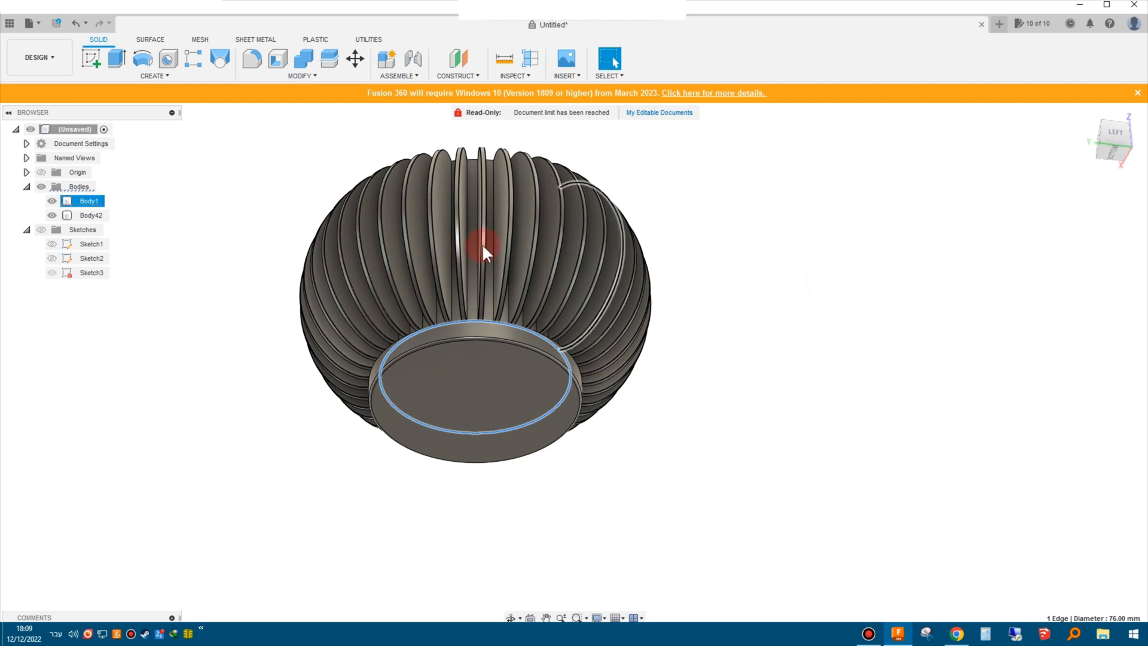
pyautogui.click(53, 215)
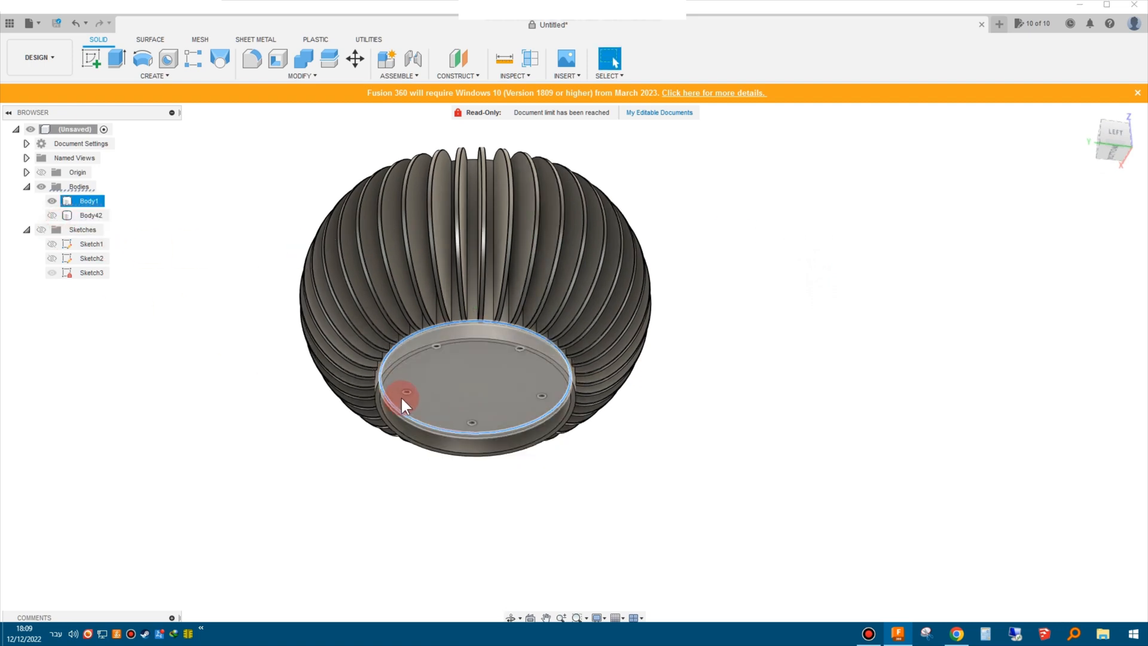
pyautogui.keyDown('shift'); pyautogui.moveTo(404, 397); pyautogui.dragTo(380, 380, button='middle'); pyautogui.keyUp('shift')
pyautogui.scroll(5, 385, 375)
pyautogui.keyDown('shift'); pyautogui.moveTo(451, 392); pyautogui.dragTo(410, 418, button='middle'); pyautogui.keyUp('shift')
pyautogui.keyDown('shift'); pyautogui.click(410, 418); pyautogui.keyUp('shift')
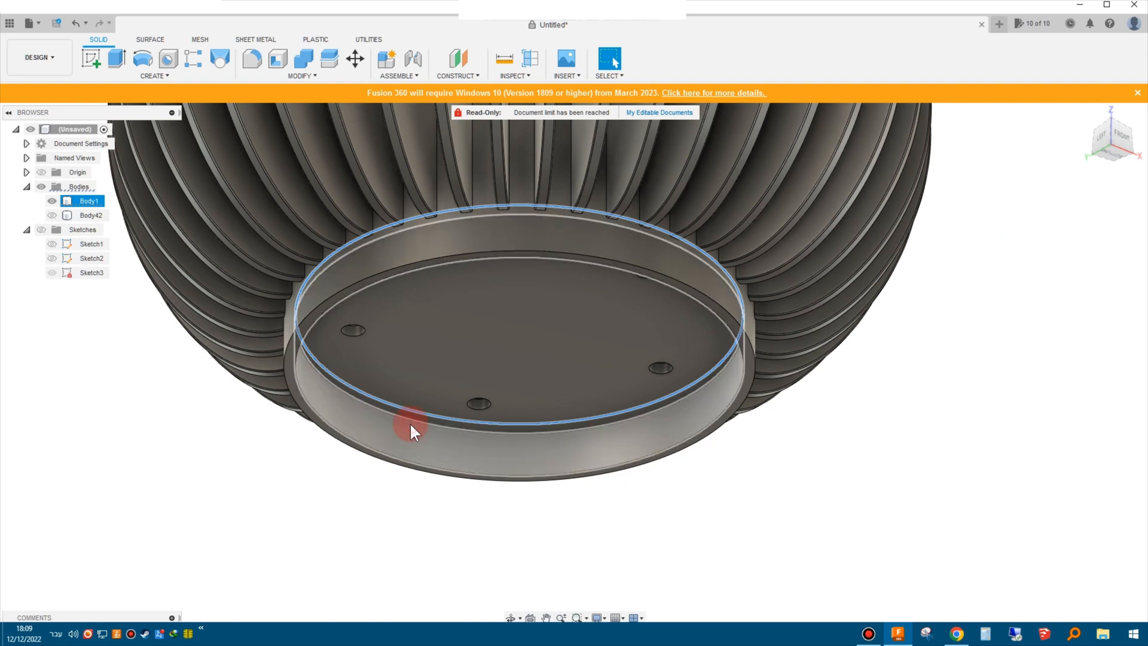
pyautogui.keyDown('shift'); pyautogui.click(415, 424); pyautogui.keyUp('shift')
pyautogui.keyDown('shift'); pyautogui.click(425, 428); pyautogui.keyUp('shift')
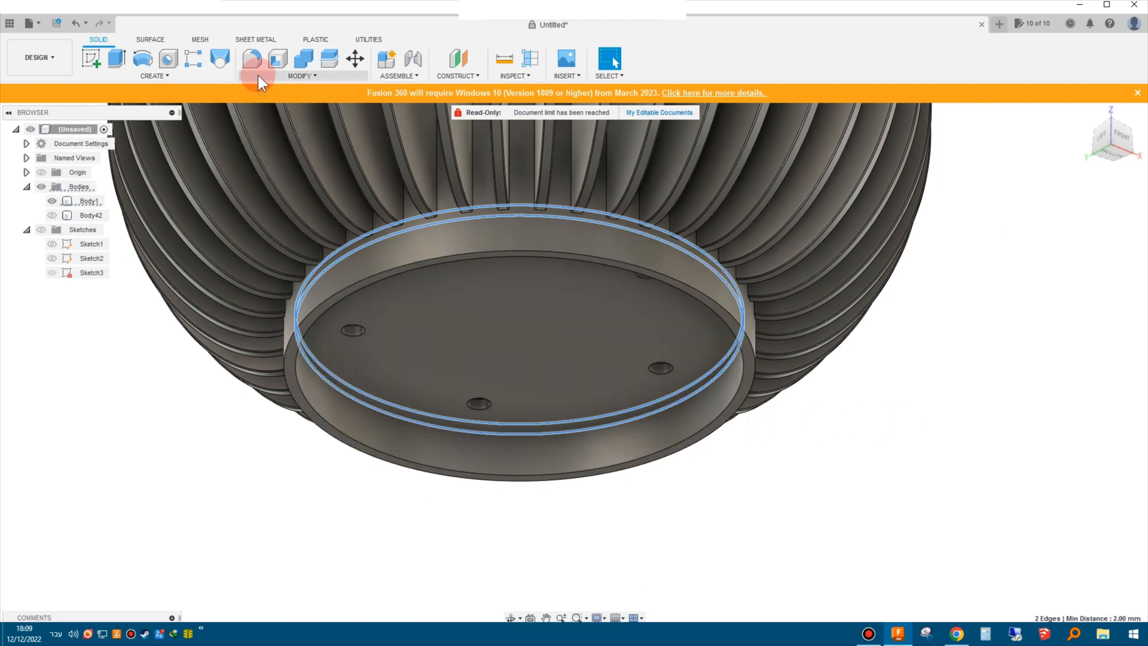
pyautogui.click(252, 62)
pyautogui.press('Return')
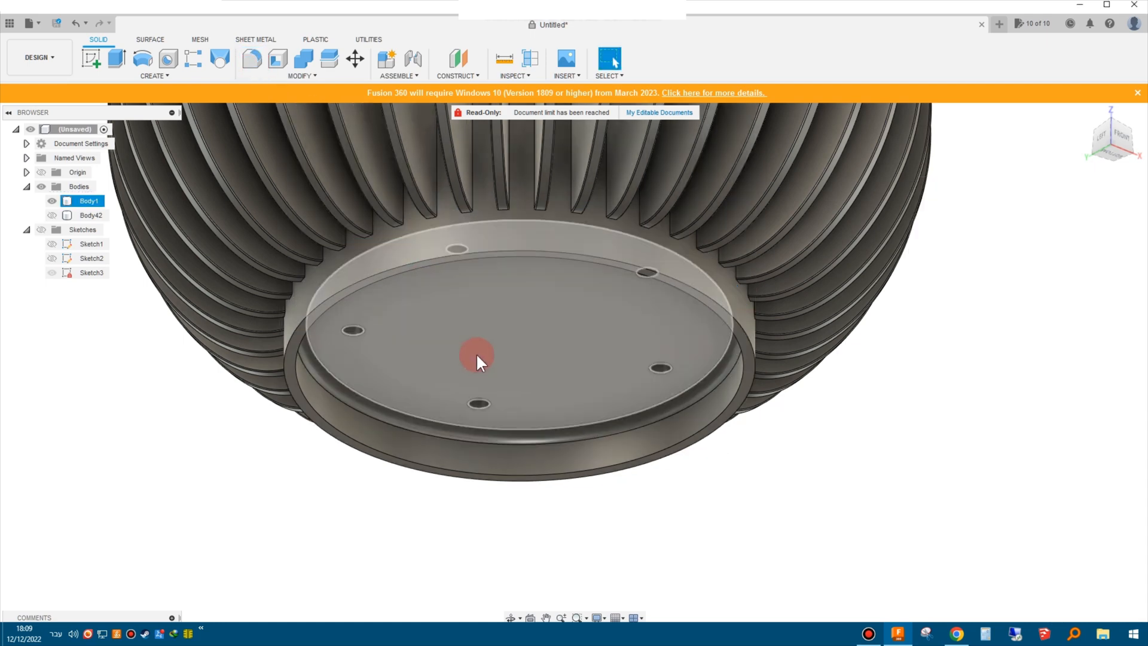
# Apply the Polymide (Kapton) appearance to both the cup body and the saucer body.
pyautogui.keyDown('shift'); pyautogui.moveTo(913, 296); pyautogui.dragTo(902, 403, button='middle'); pyautogui.keyUp('shift')
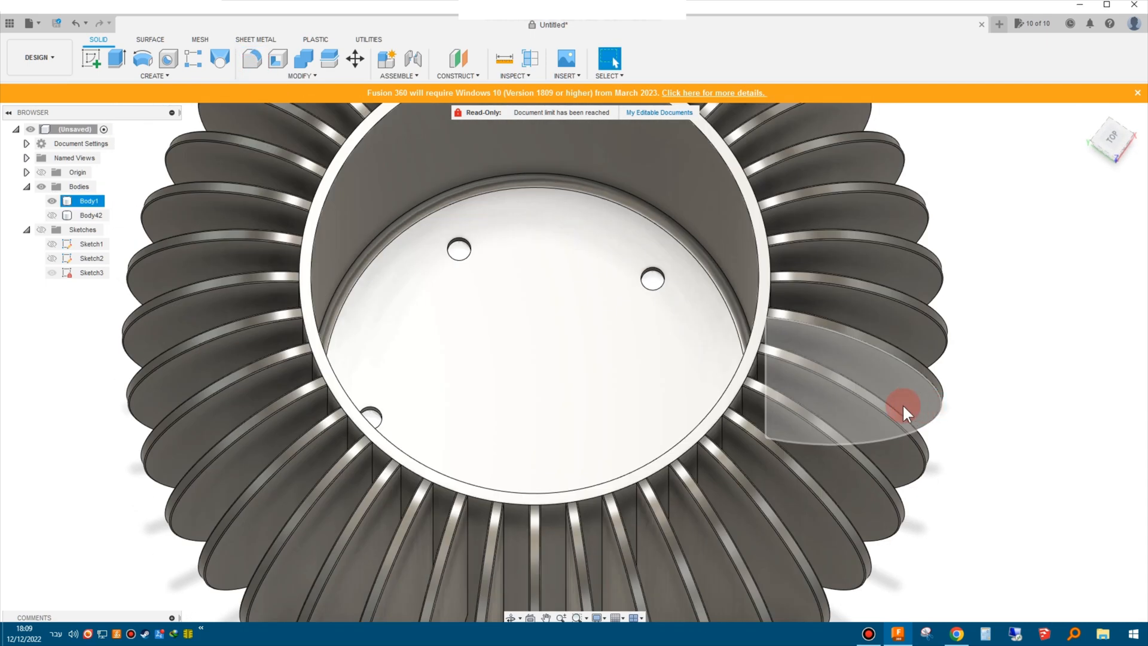
pyautogui.scroll(-8, 269, 389)
pyautogui.keyDown('shift'); pyautogui.moveTo(415, 436); pyautogui.dragTo(512, 366, button='middle'); pyautogui.keyUp('shift')
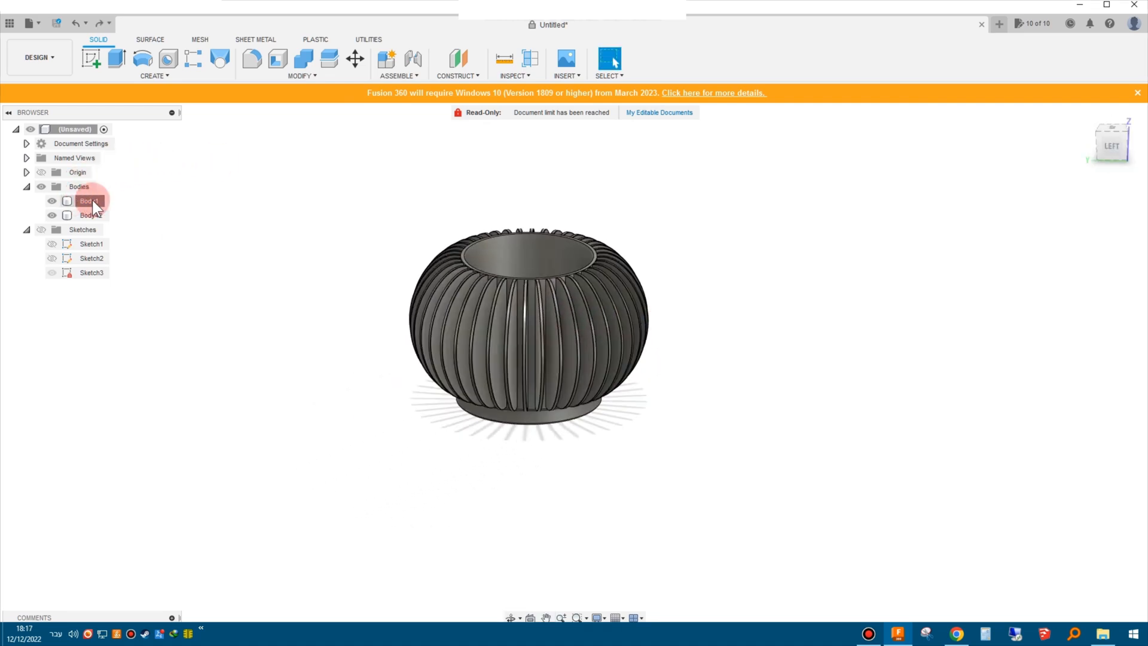
pyautogui.rightClick(92, 201)
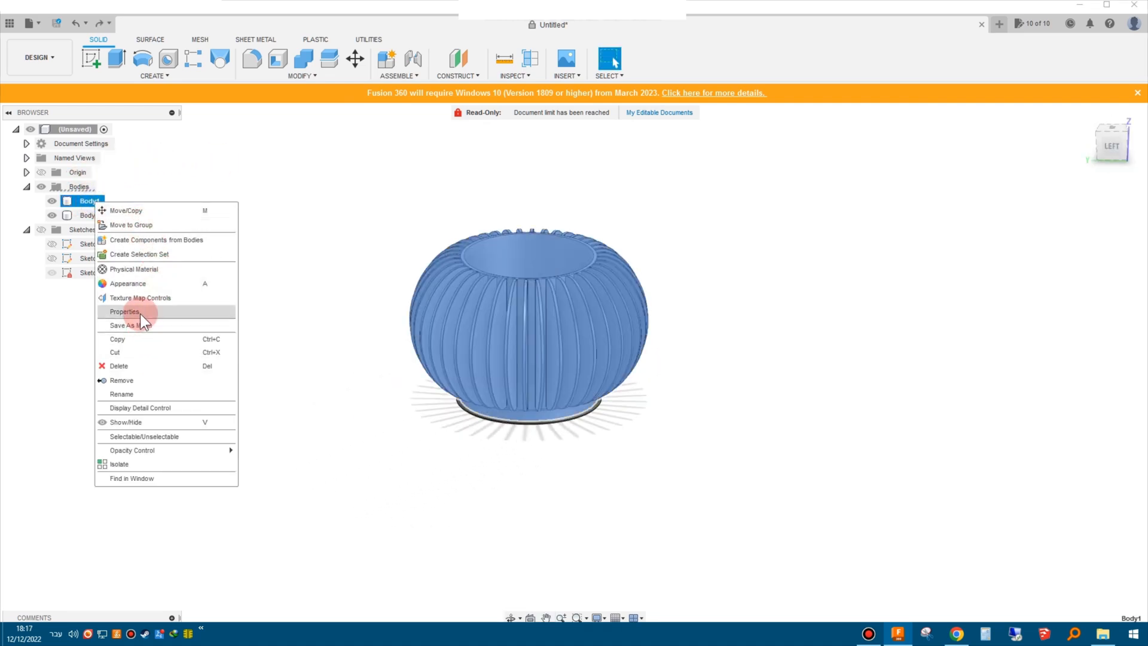
pyautogui.click(136, 283)
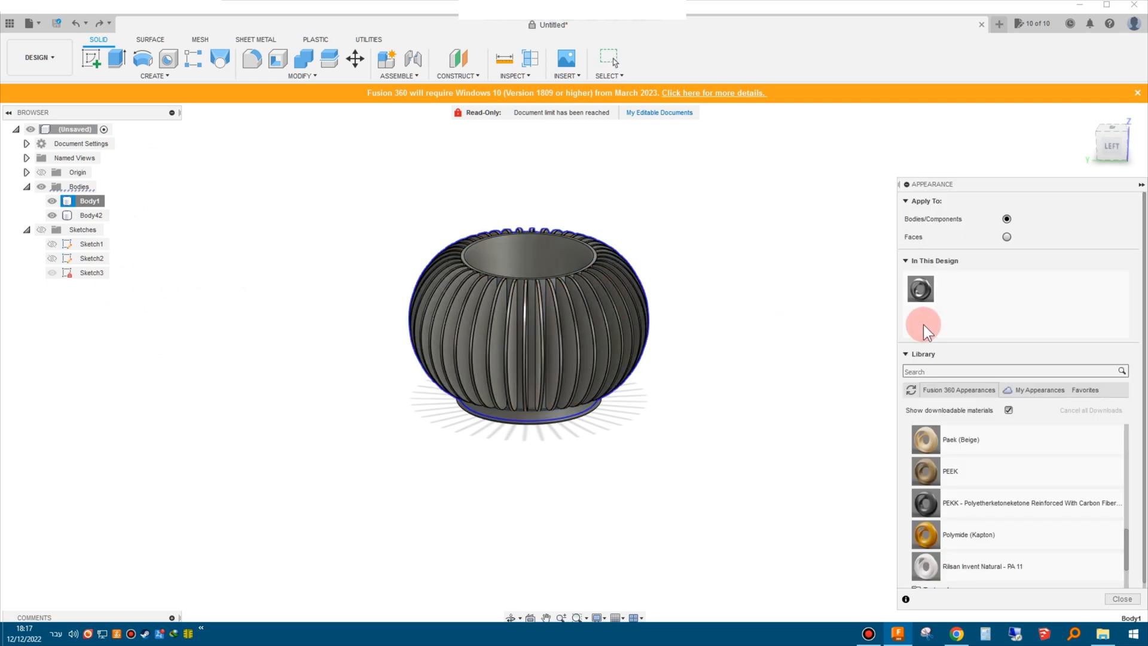
pyautogui.moveTo(945, 539); pyautogui.dragTo(598, 365)
pyautogui.moveTo(951, 289); pyautogui.dragTo(532, 422)
# Edit the Polymide (Kapton) appearance in this design, changing its colour to a salmon red, RGB 255, 137, 129.
pyautogui.rightClick(953, 295)
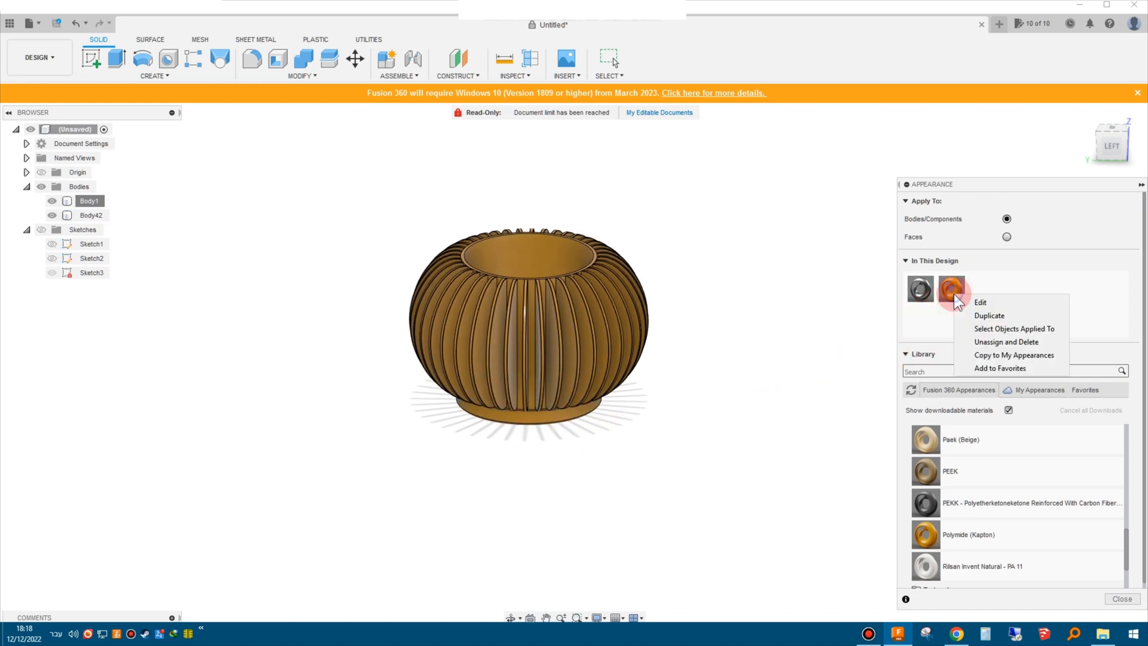
pyautogui.click(963, 301)
pyautogui.moveTo(841, 250); pyautogui.dragTo(895, 244)
pyautogui.moveTo(807, 283)
pyautogui.mouseDown()
pyautogui.moveTo(846, 230)
pyautogui.moveTo(870, 236)
pyautogui.moveTo(831, 216)
pyautogui.moveTo(821, 232)
pyautogui.moveTo(884, 232)
pyautogui.moveTo(889, 246)
pyautogui.moveTo(859, 265)
pyautogui.moveTo(795, 230)
pyautogui.moveTo(839, 230)
pyautogui.mouseUp()
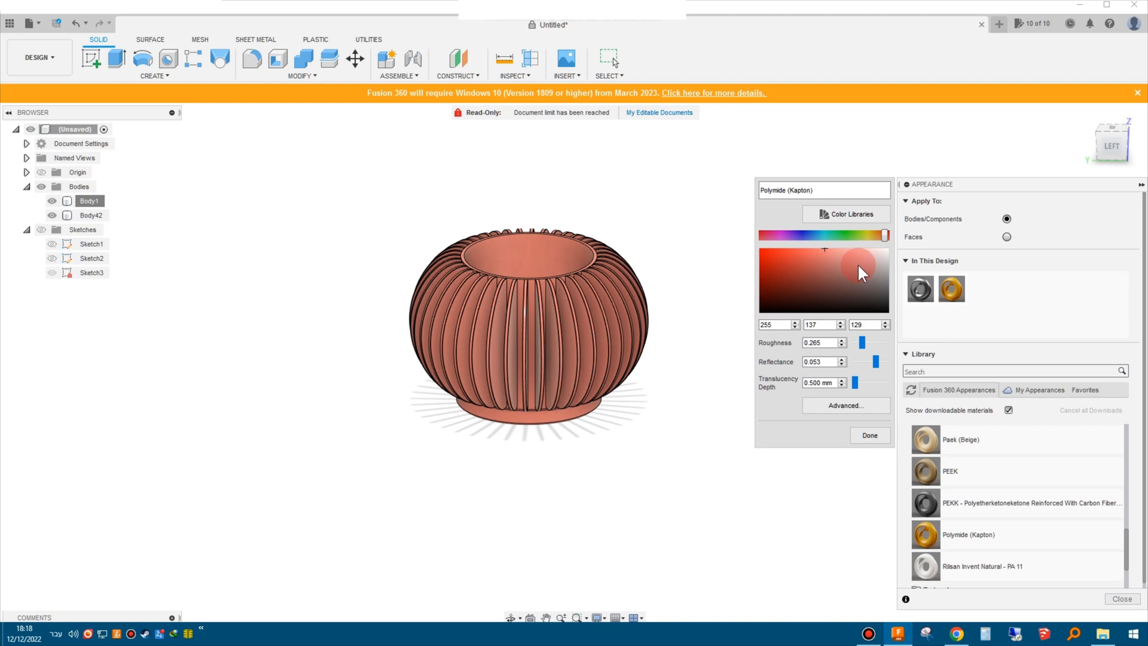
pyautogui.click(867, 435)
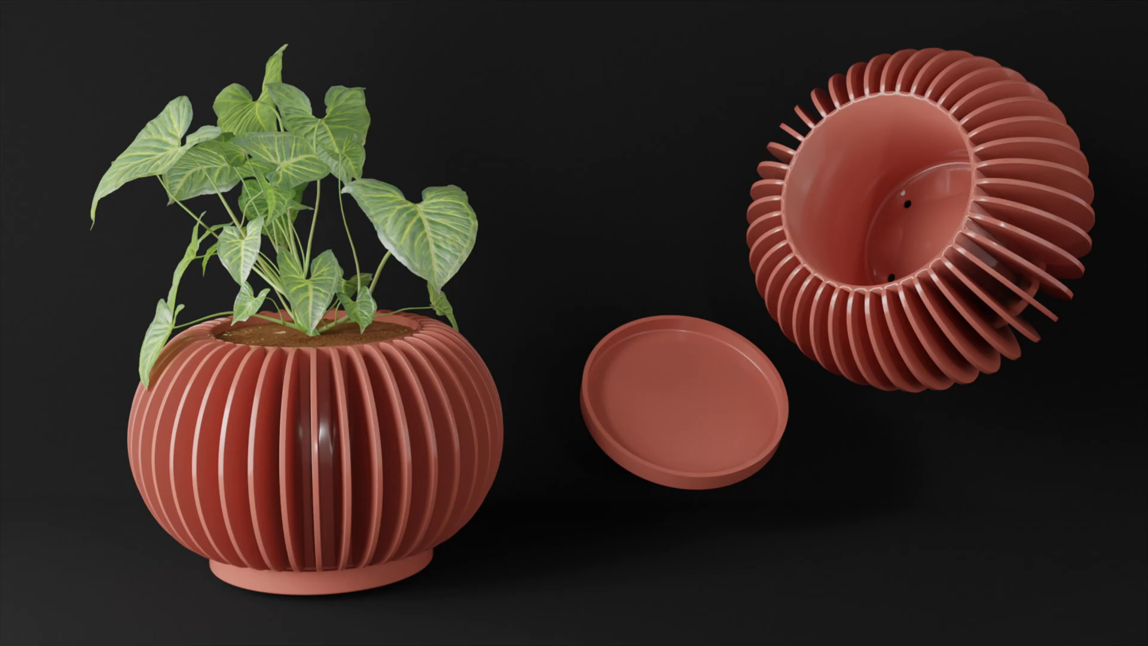